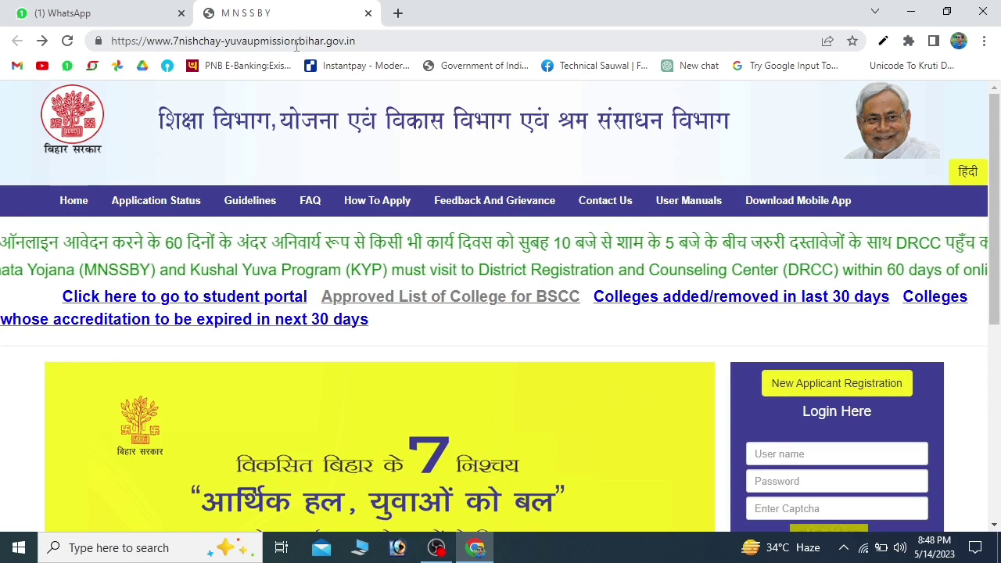
Open the new applicant registration form and select KYP as the desired scheme.
scroll(444, 320, down, 1)
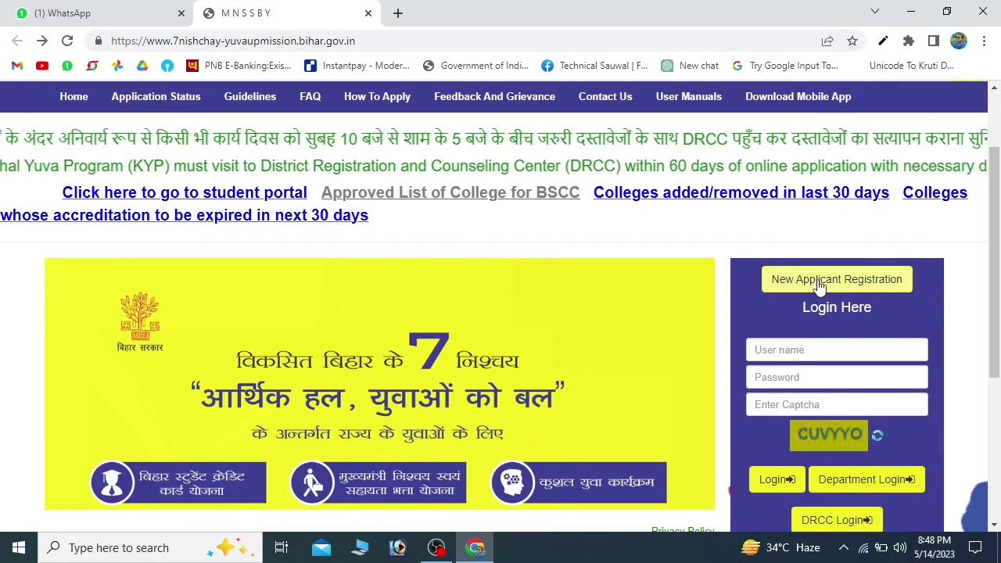
click(781, 284)
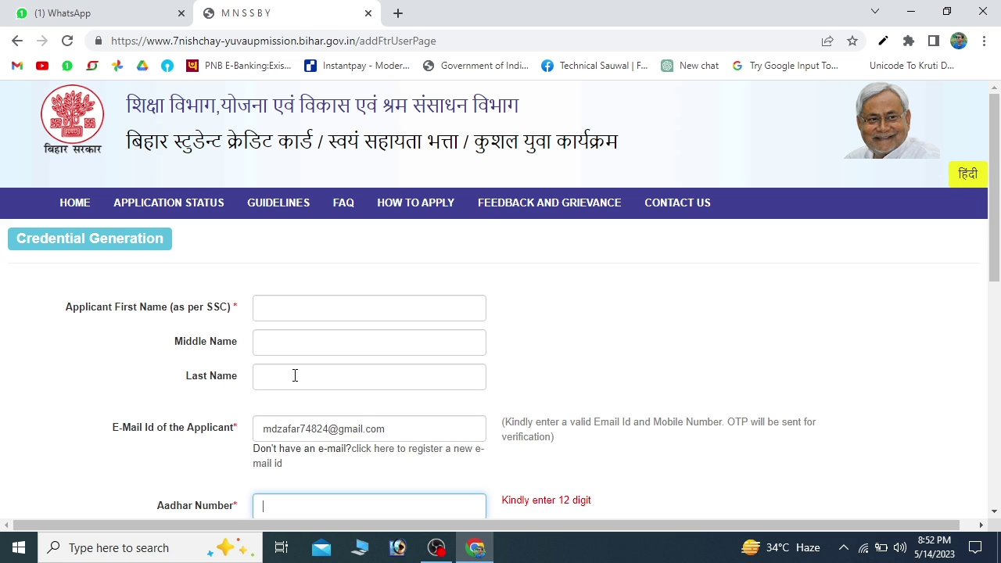
scroll(358, 375, down, 1)
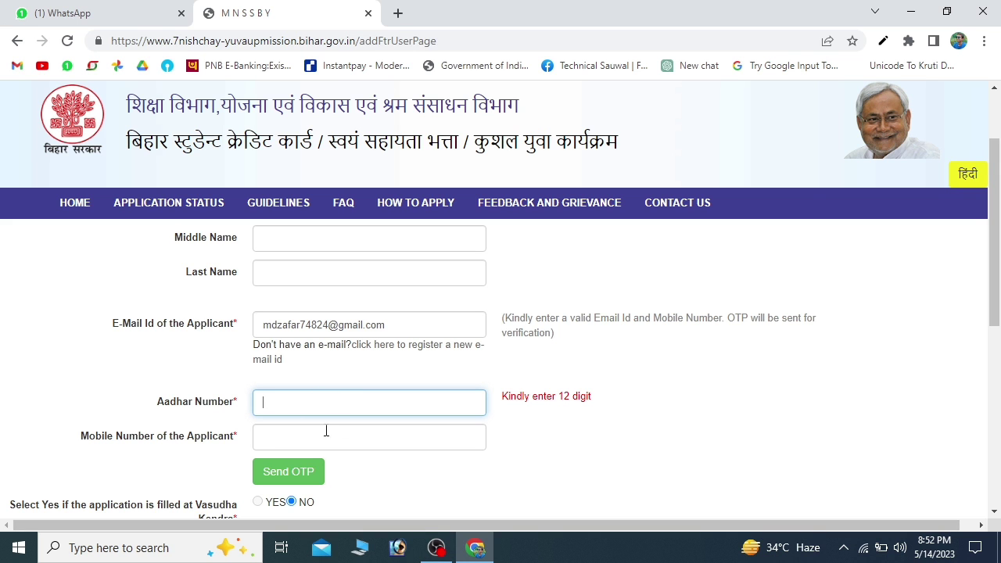
scroll(344, 431, down, 1)
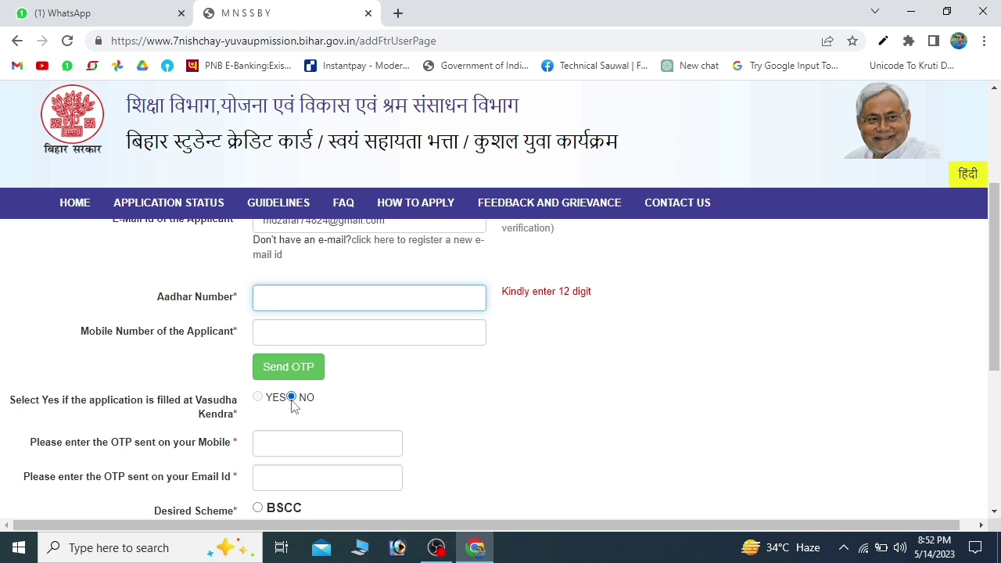
scroll(292, 404, down, 1)
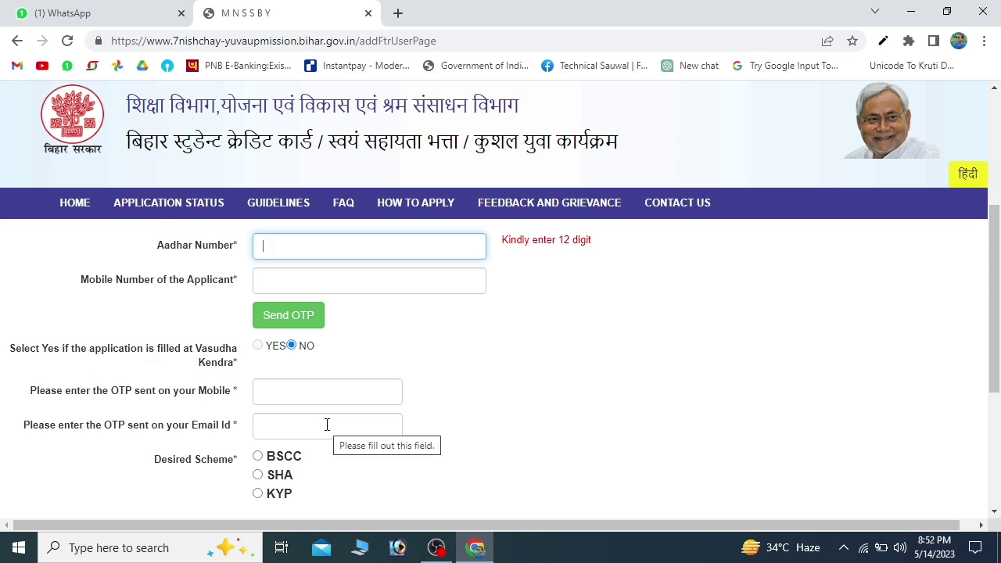
scroll(327, 425, down, 2)
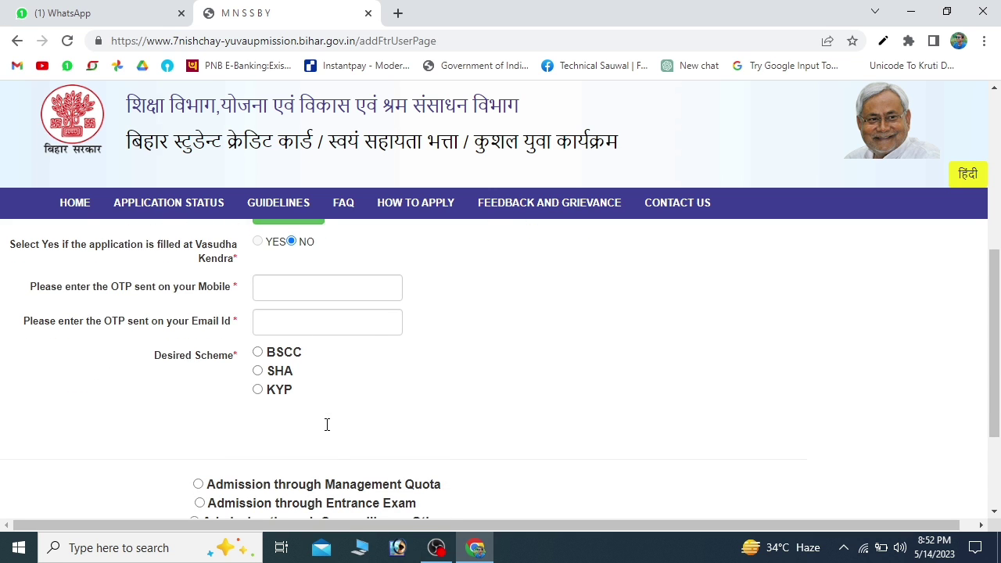
click(262, 391)
scroll(360, 402, down, 1)
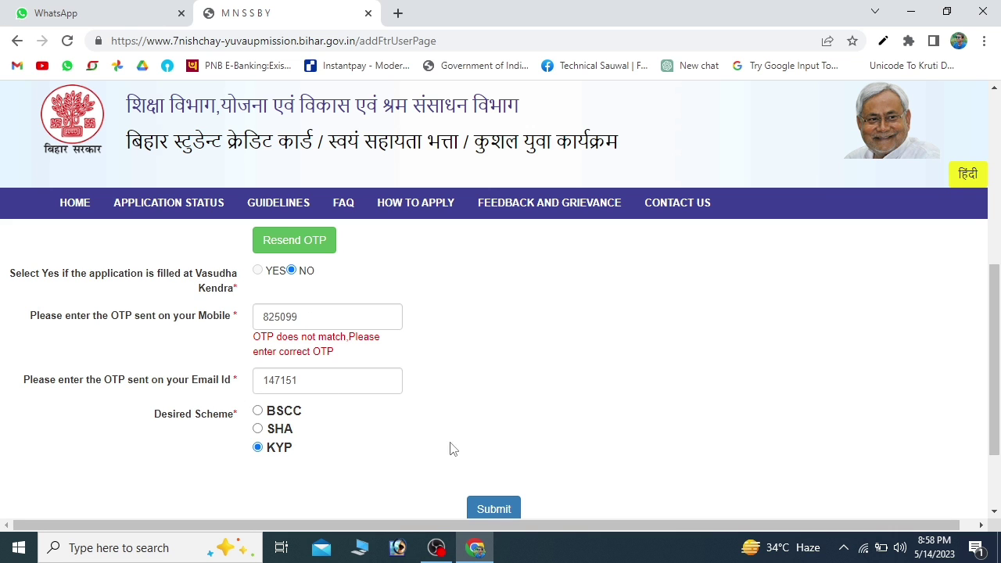
Submit the registration, accept the review confirmation, and return to the login section of the home page.
click(492, 508)
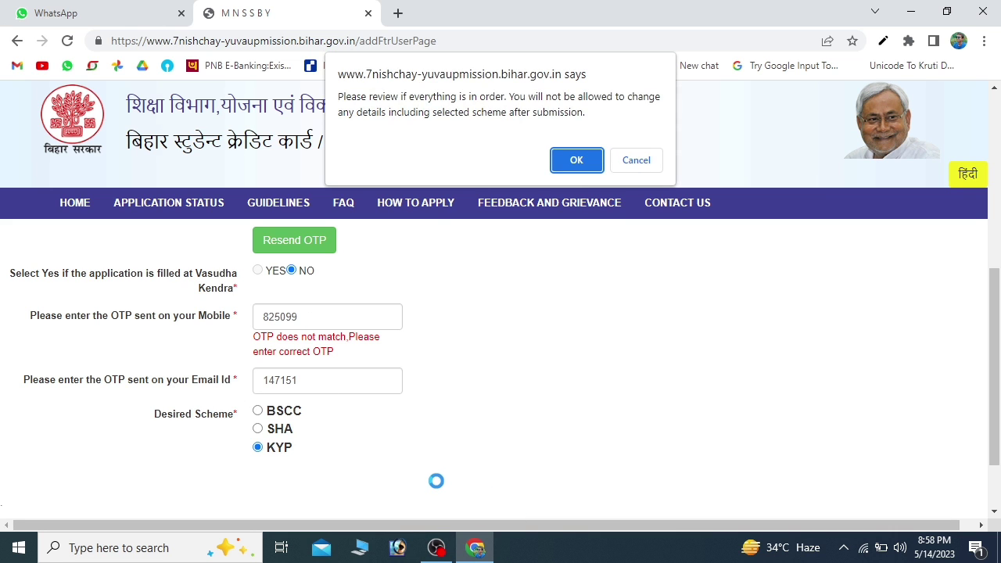
click(585, 161)
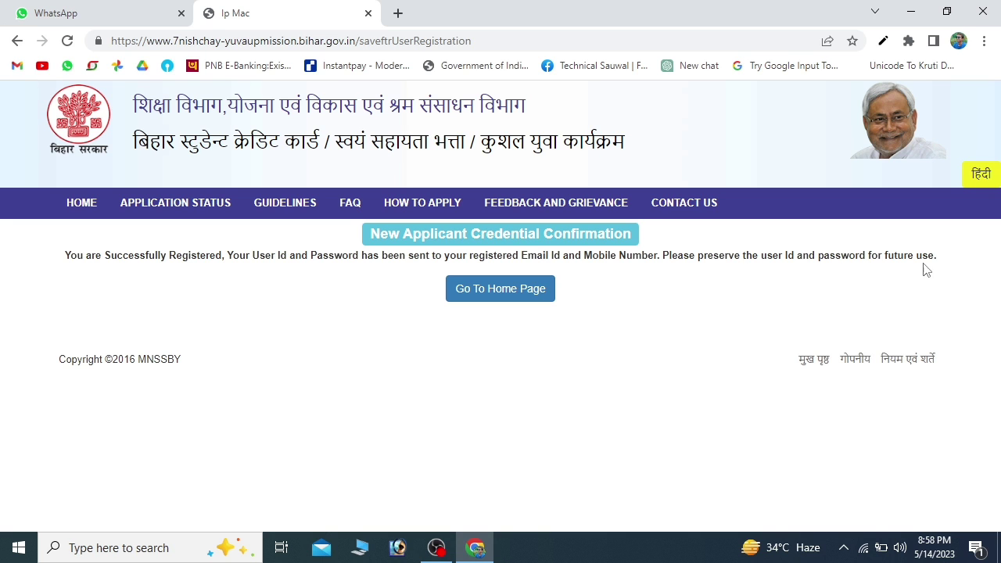
click(500, 289)
scroll(751, 348, down, 1)
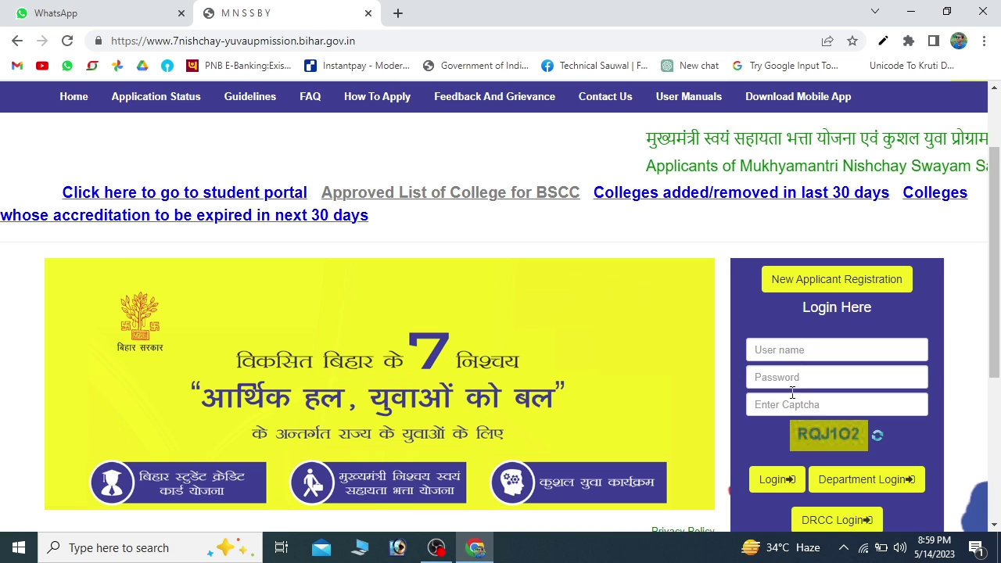
scroll(782, 392, down, 1)
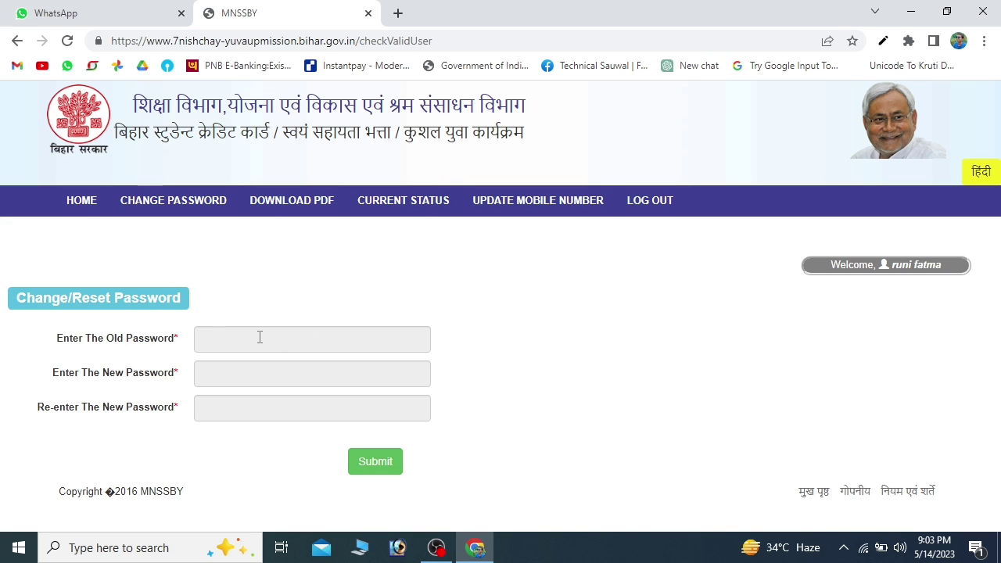
Submit the Change/Reset Password form with the old and new passwords, and return to the login page.
click(328, 337)
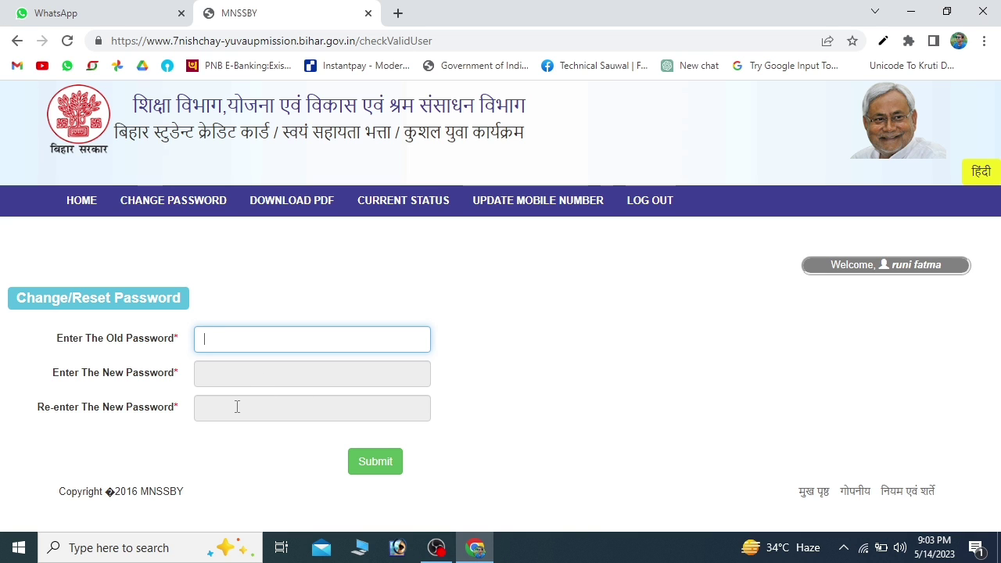
click(371, 462)
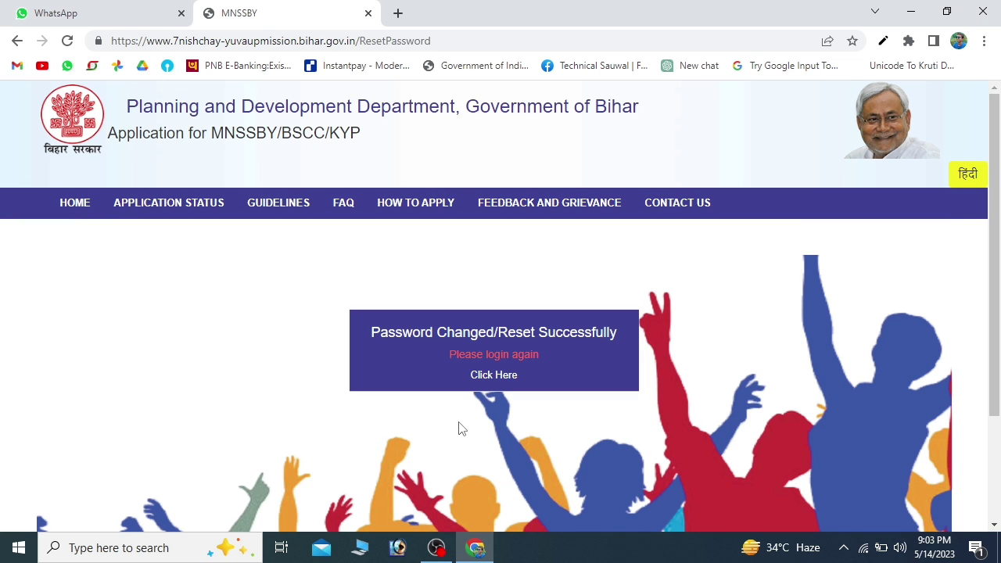
click(497, 376)
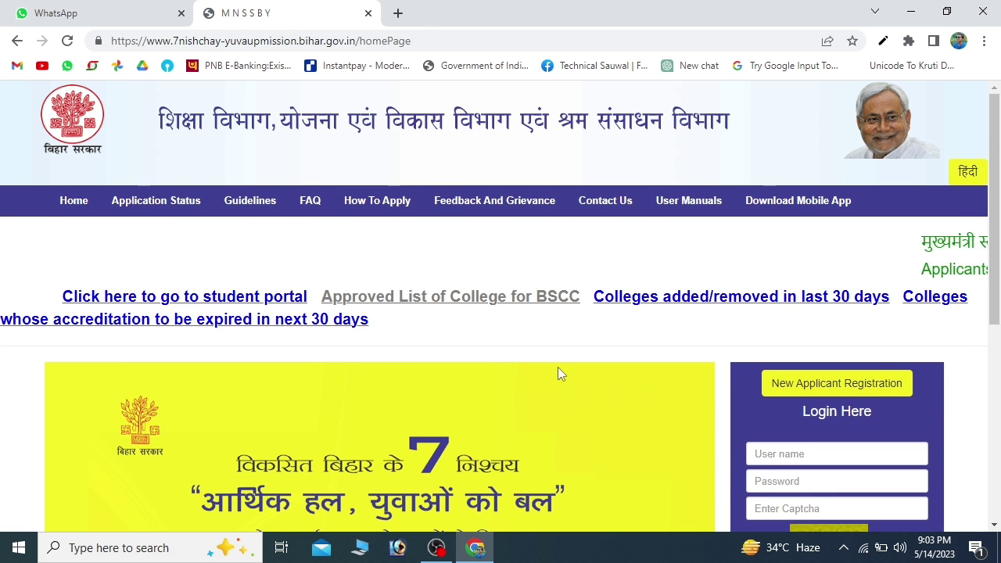
scroll(557, 374, down, 1)
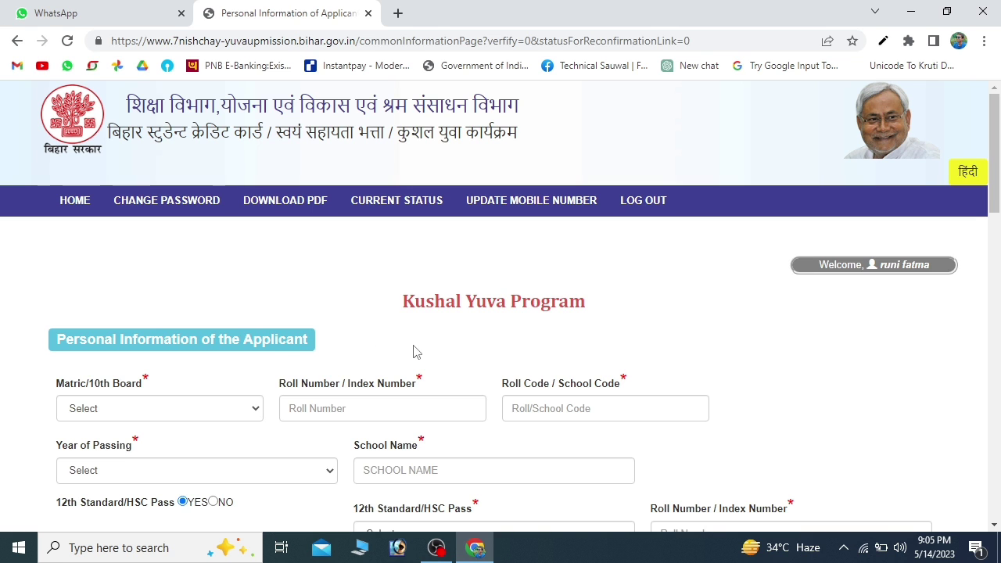
Set the Matric/10th Board to Bihar School Examination Board and the exam type to Regular.
scroll(351, 349, down, 1)
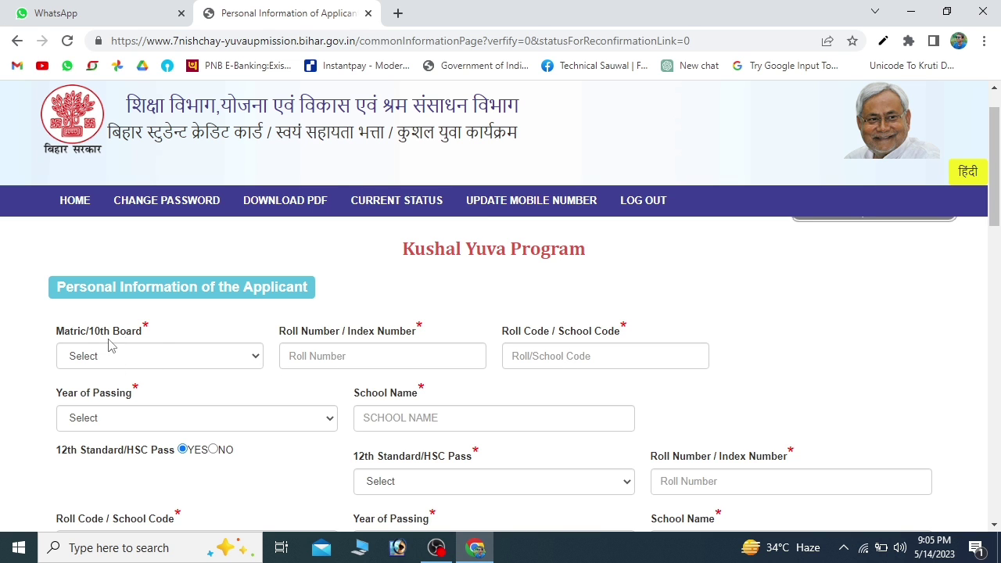
click(151, 354)
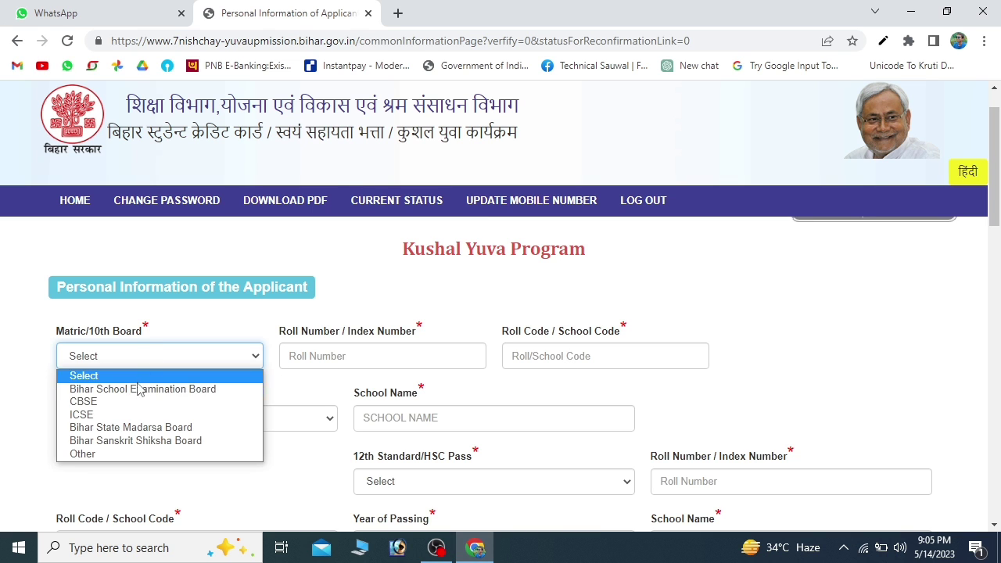
key(Escape)
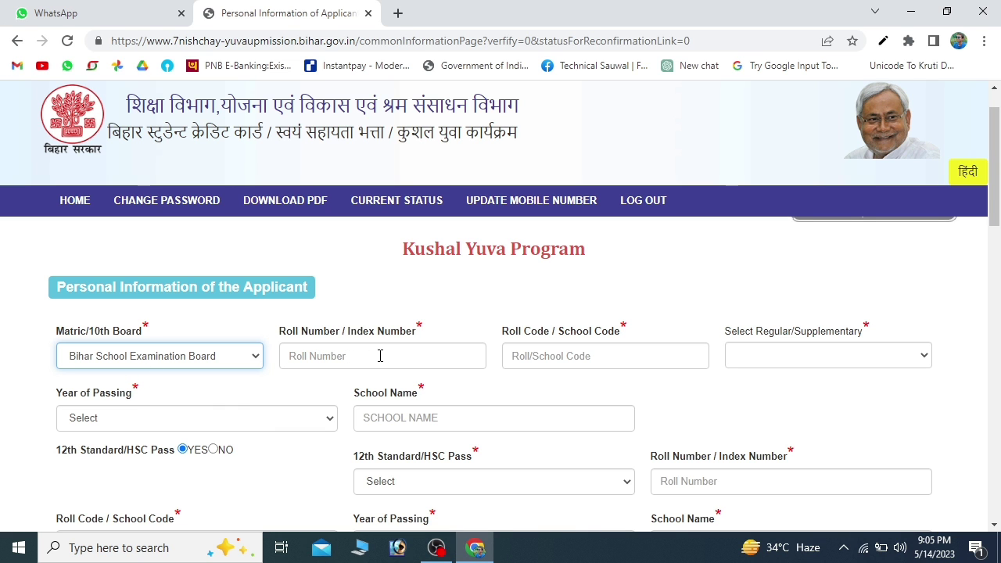
scroll(380, 356, down, 1)
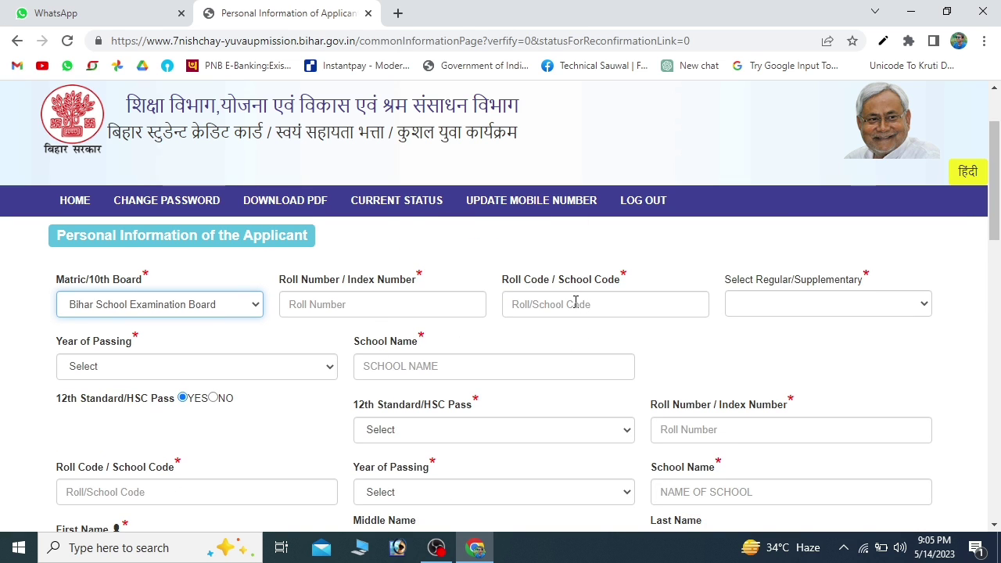
click(813, 306)
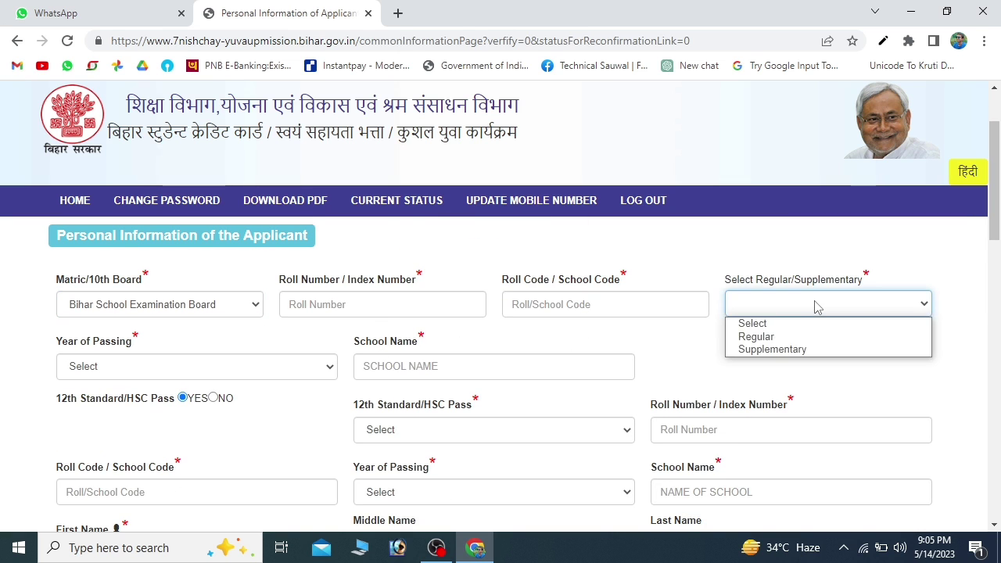
click(770, 337)
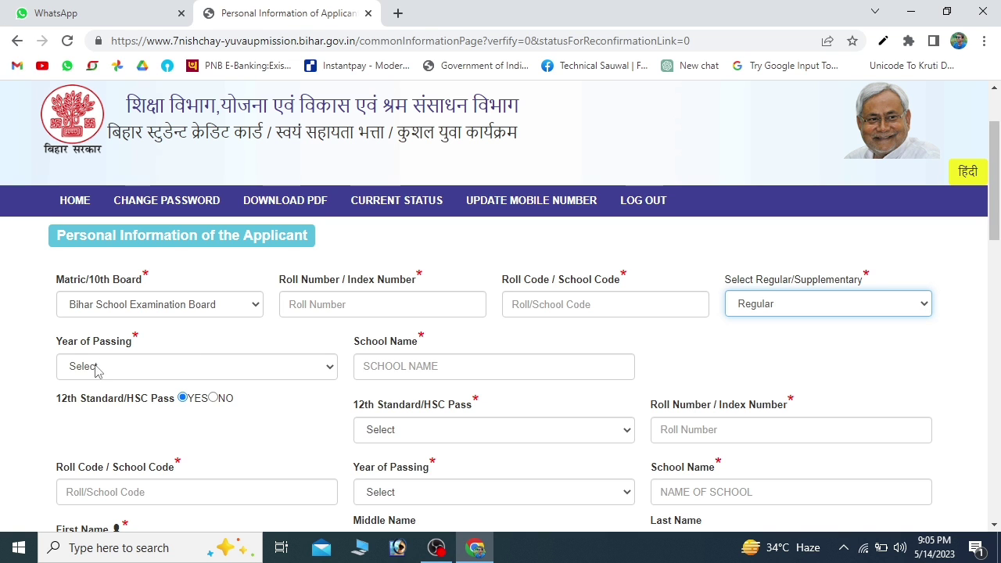
Set the Year of Passing for the matric exam to 2021.
click(164, 369)
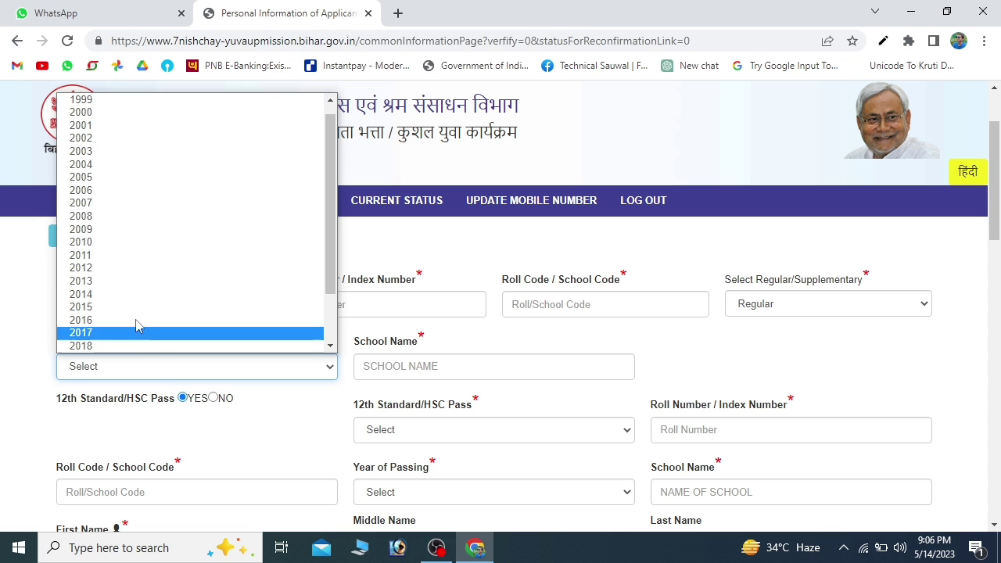
scroll(98, 318, down, 2)
click(90, 320)
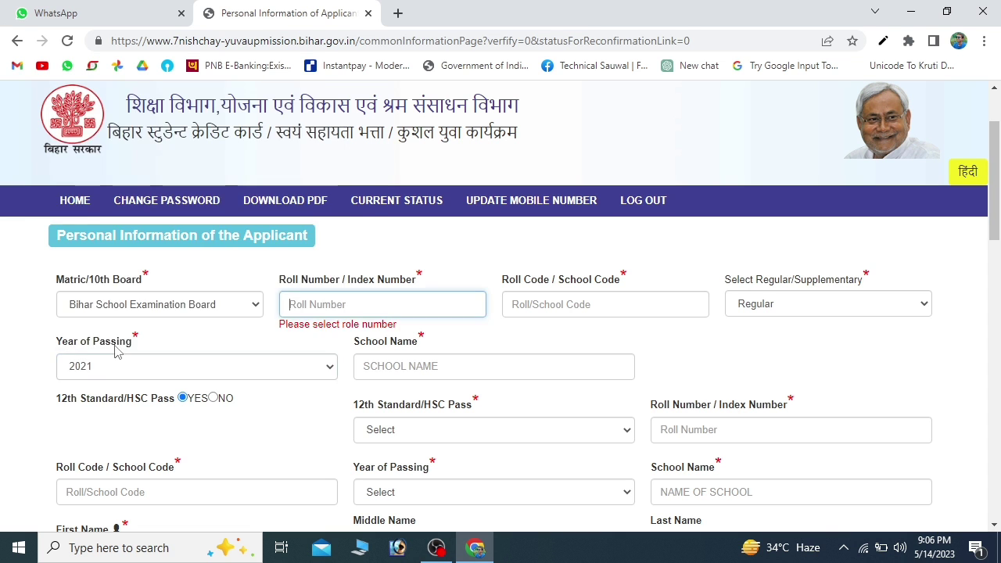
Answer NO for 12th Standard/HSC Pass, trying the YES option in between to compare the fields.
scroll(452, 369, down, 1)
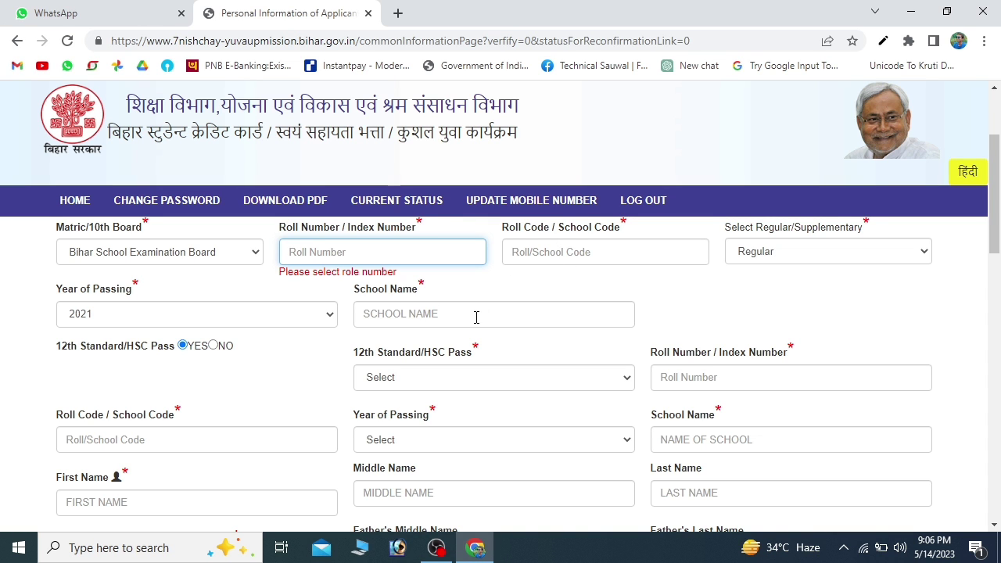
click(213, 345)
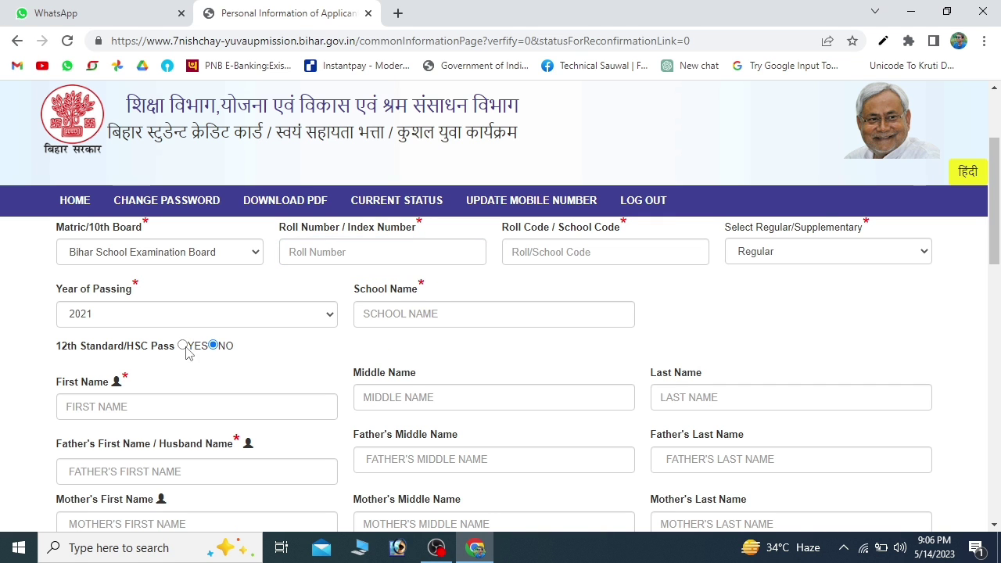
click(183, 346)
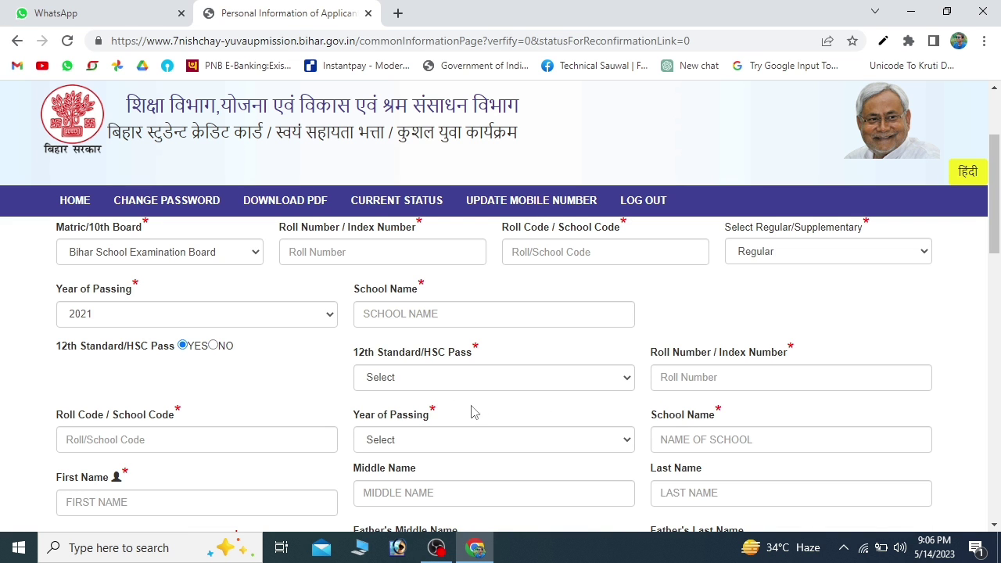
click(213, 345)
Choose the applicant's gender and marital status in the personal information section.
scroll(341, 374, down, 1)
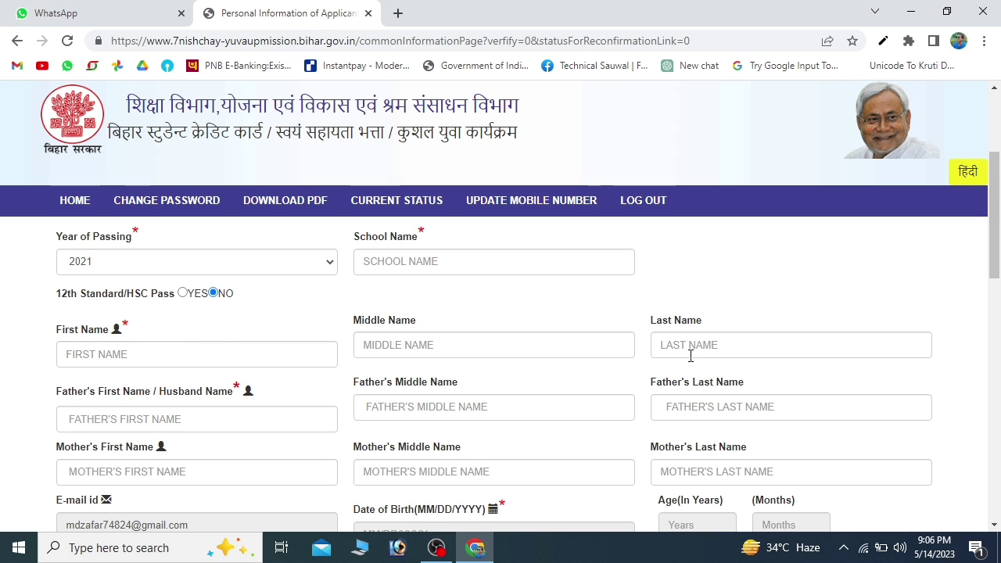
scroll(696, 352, down, 1)
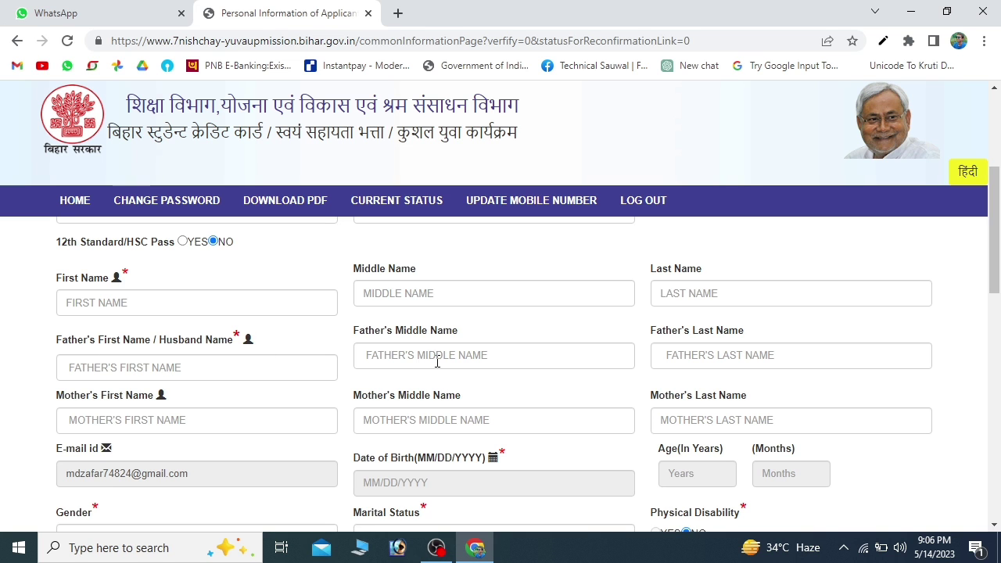
scroll(711, 359, down, 1)
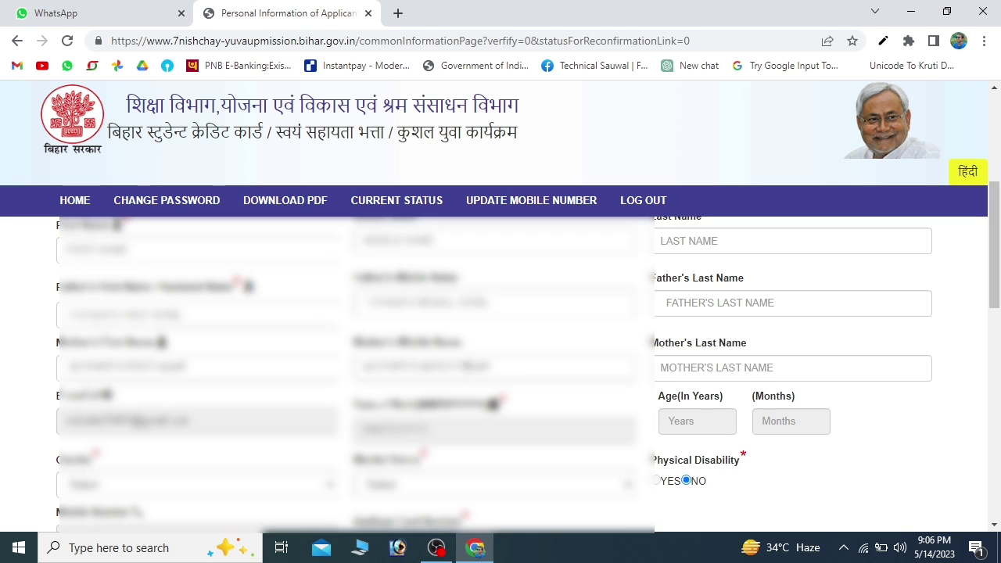
scroll(792, 368, down, 1)
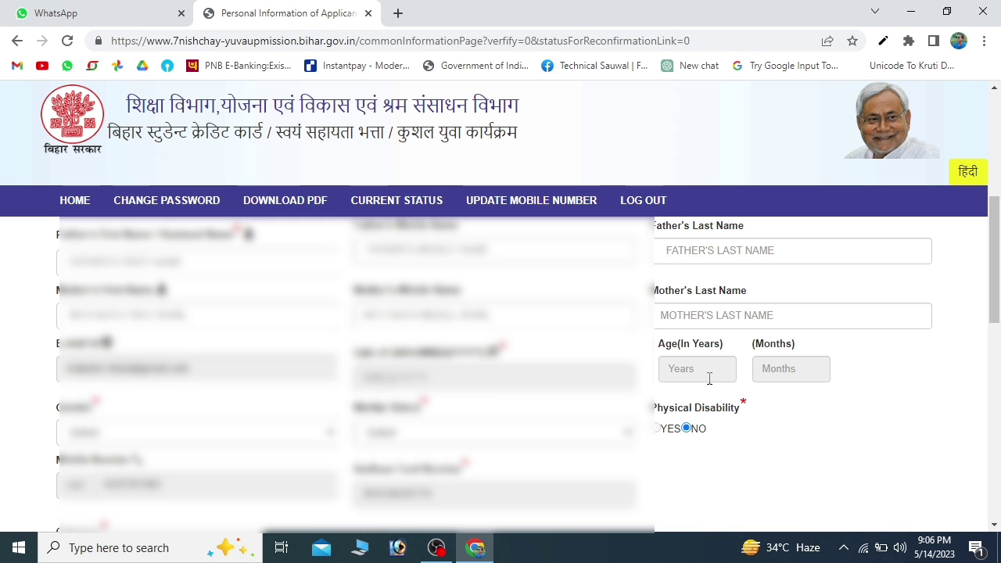
scroll(747, 381, down, 1)
click(205, 379)
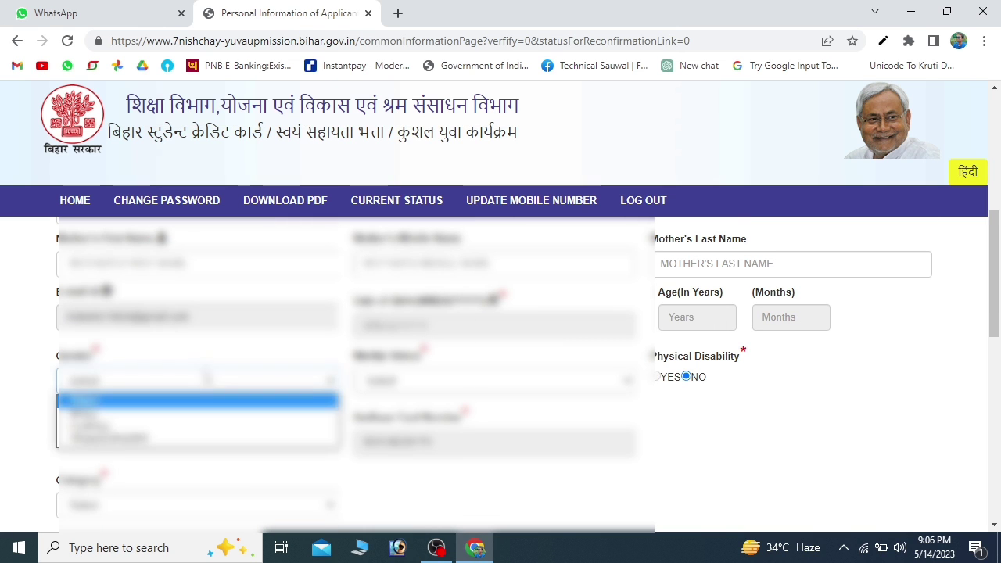
click(155, 427)
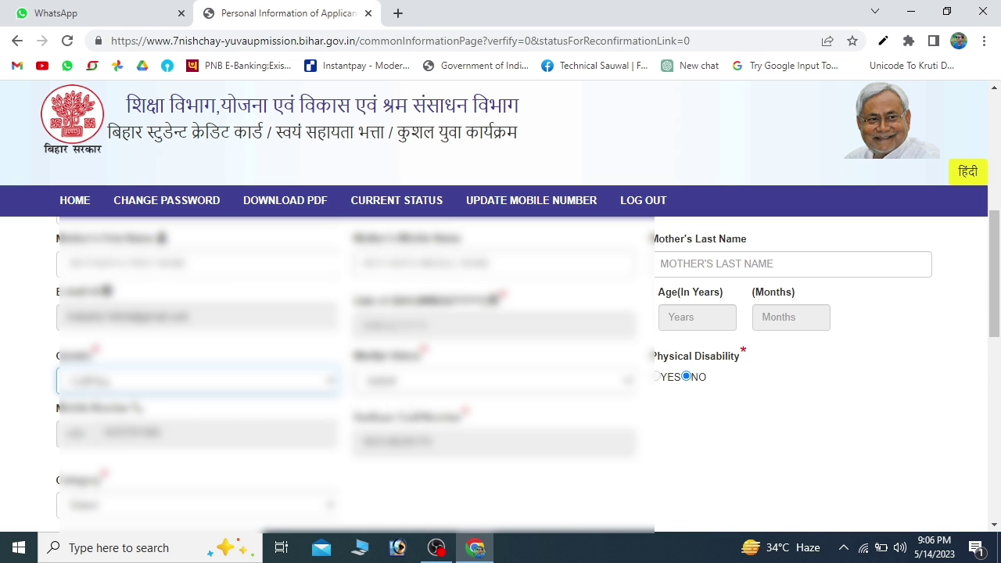
click(430, 379)
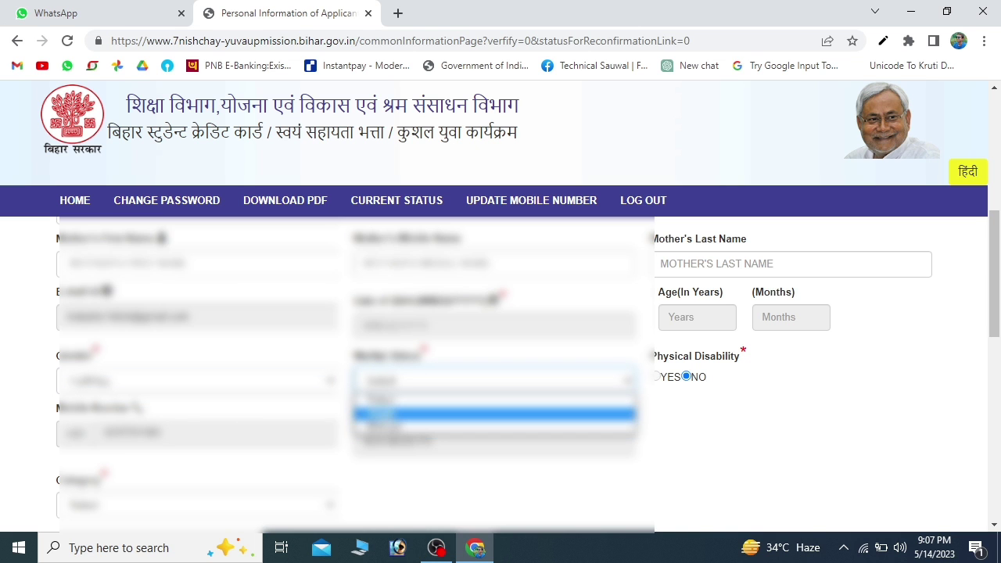
click(391, 427)
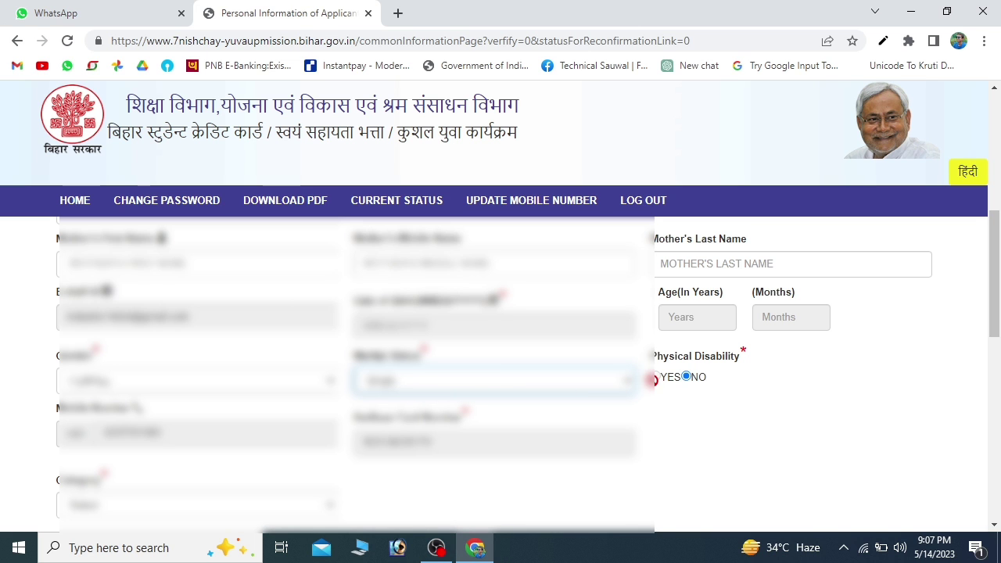
scroll(691, 388, down, 1)
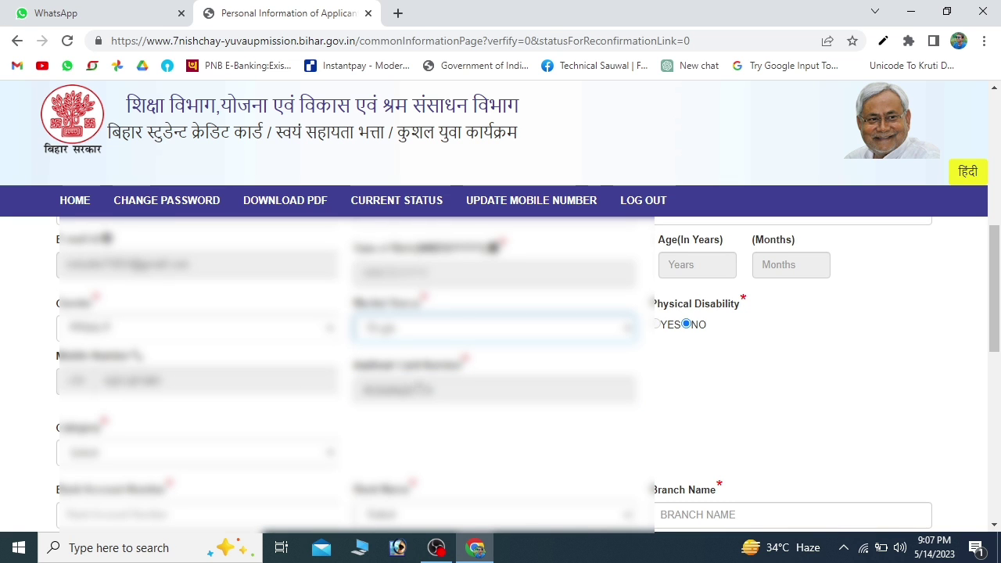
Set the applicant's Category to GEN in the personal information section.
scroll(528, 372, down, 1)
click(196, 400)
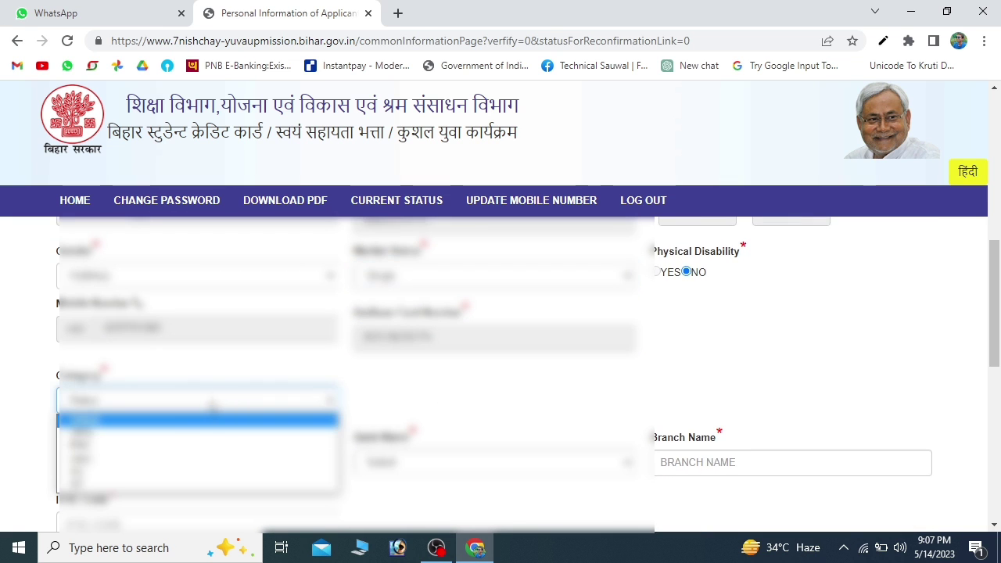
click(137, 433)
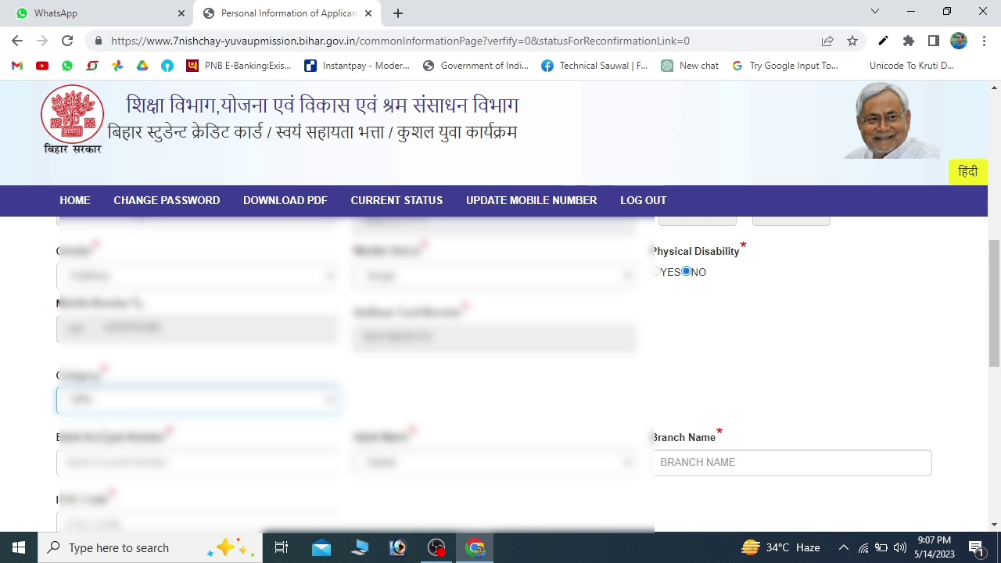
scroll(26, 395, down, 1)
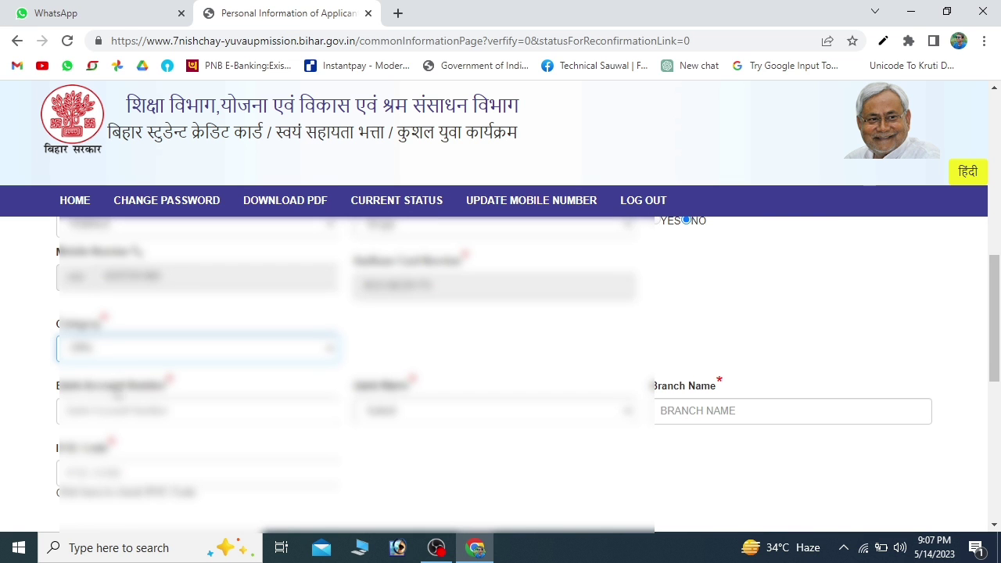
scroll(180, 357, down, 2)
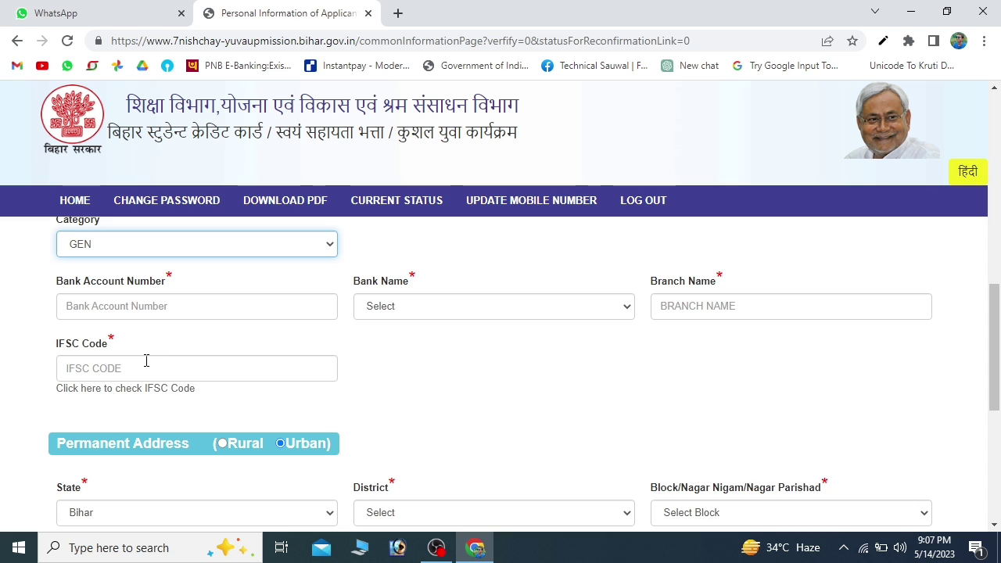
Mark the permanent address as Rural and set the residential address to be the same as the permanent one.
scroll(148, 360, down, 2)
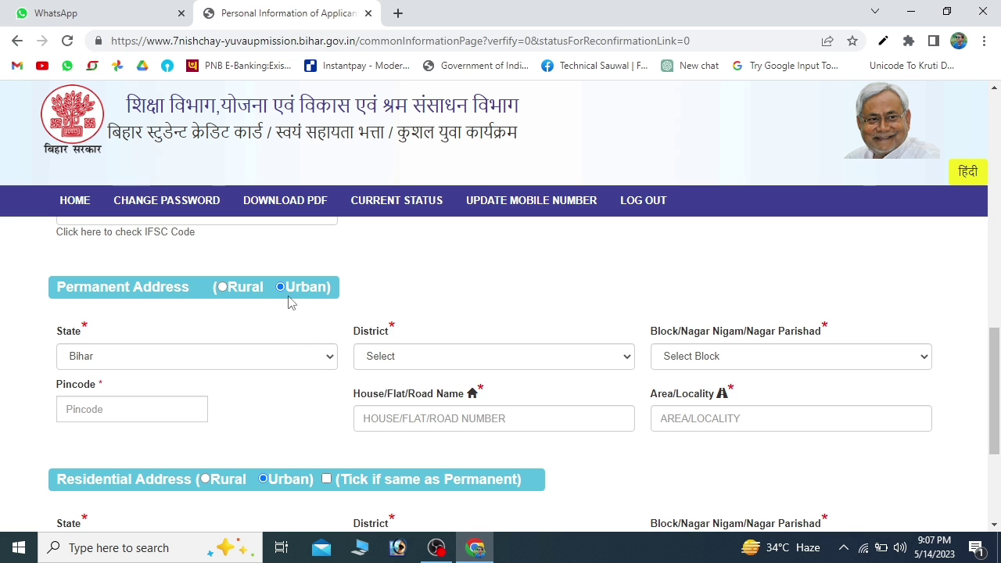
click(223, 288)
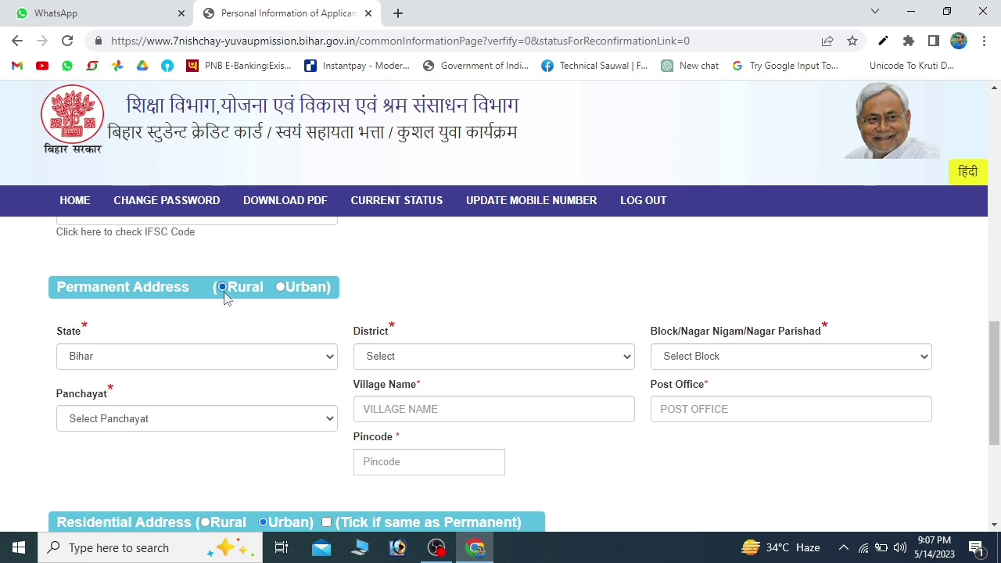
scroll(470, 399, down, 1)
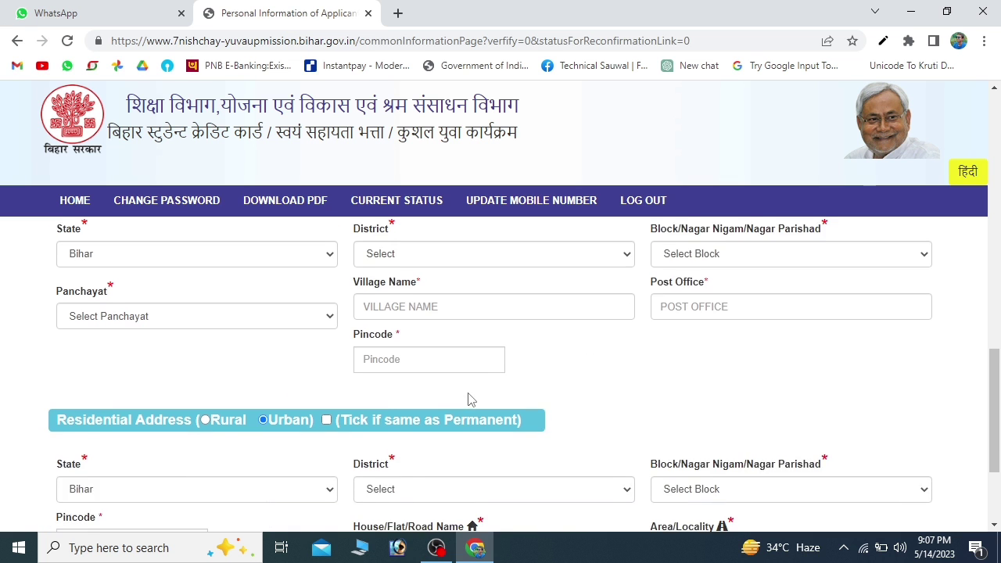
scroll(469, 399, down, 1)
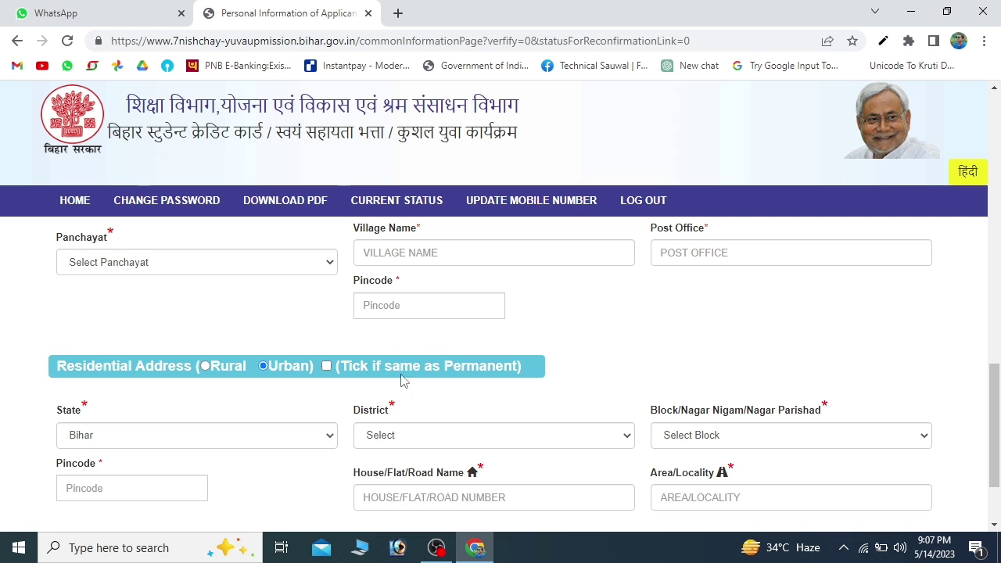
click(327, 367)
scroll(334, 410, down, 2)
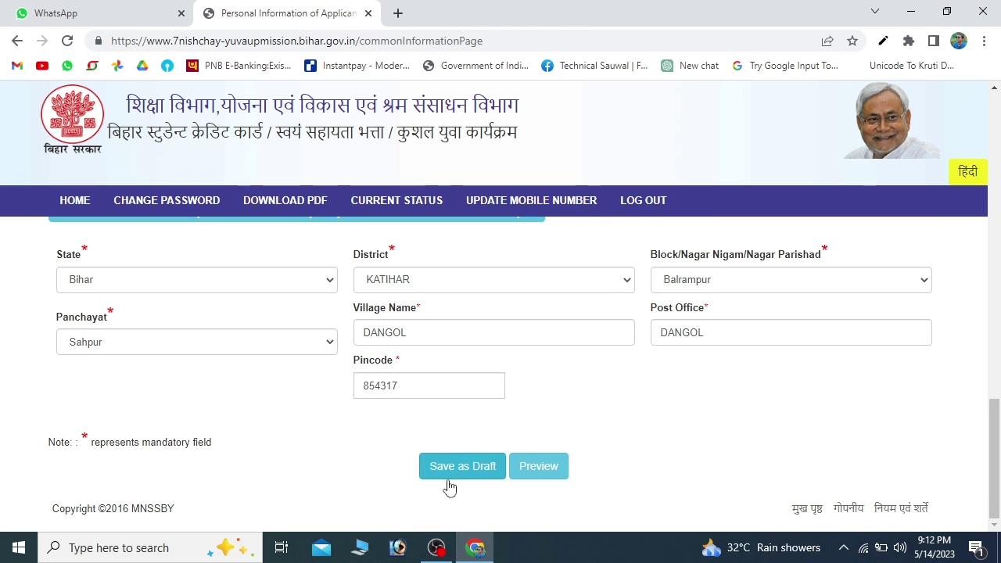
Review the completed personal information form in its preview, close the preview and submit the form.
click(538, 472)
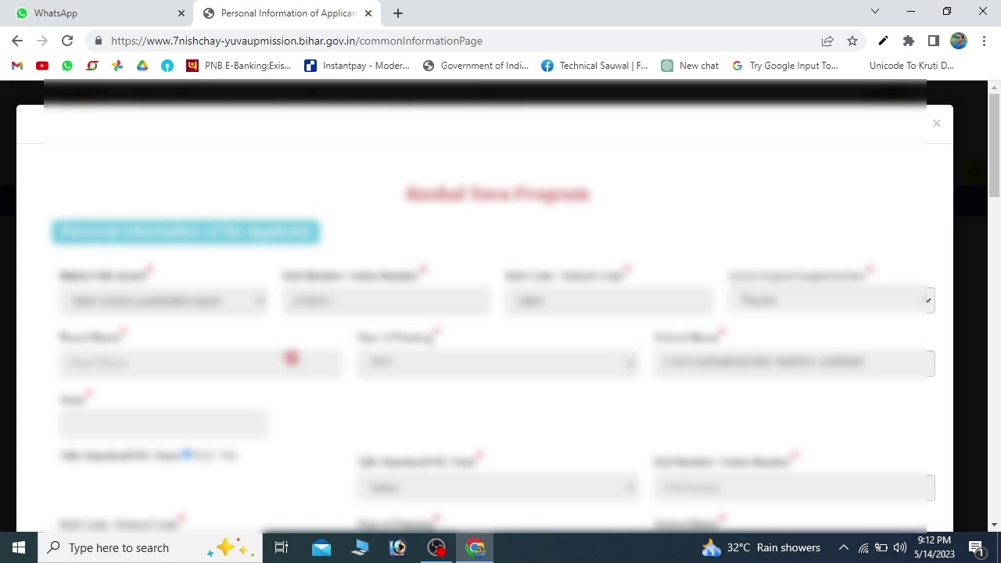
scroll(379, 338, down, 3)
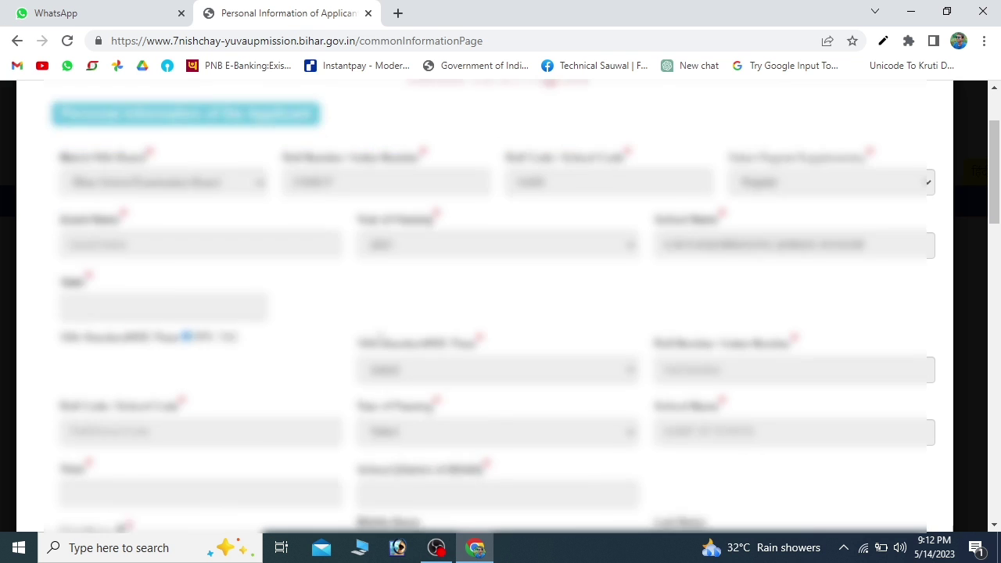
scroll(575, 341, down, 5)
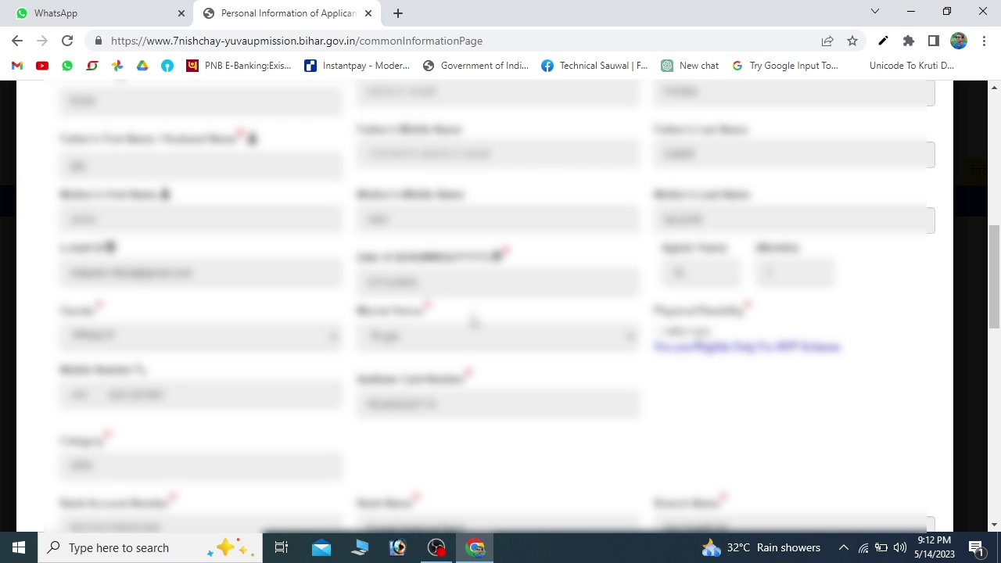
scroll(474, 324, down, 3)
scroll(454, 371, down, 6)
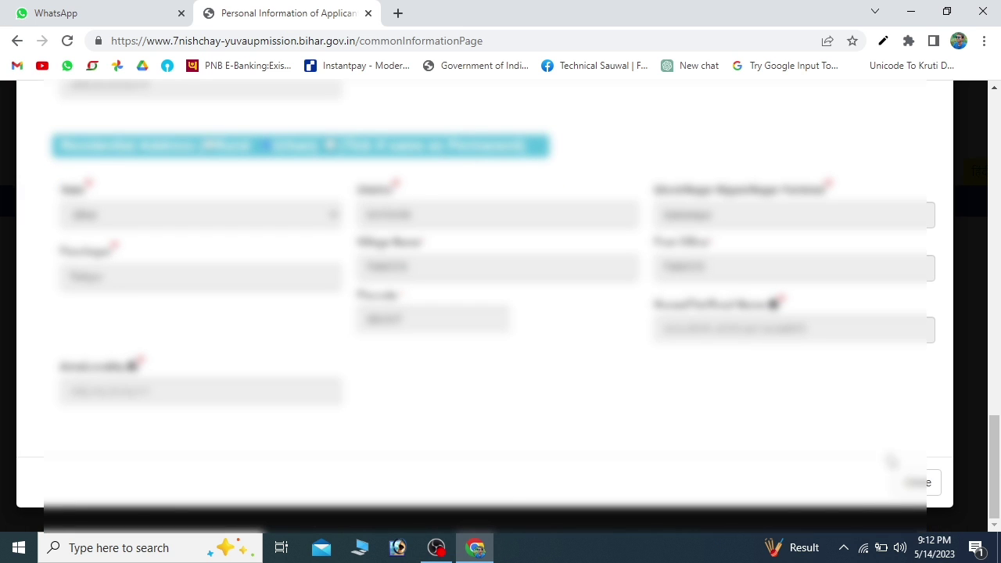
click(927, 483)
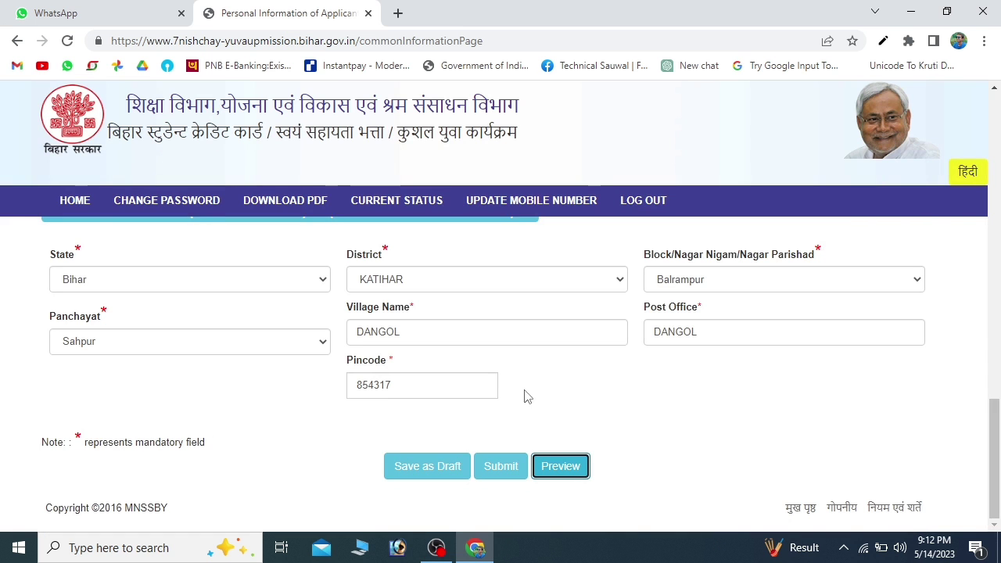
click(501, 468)
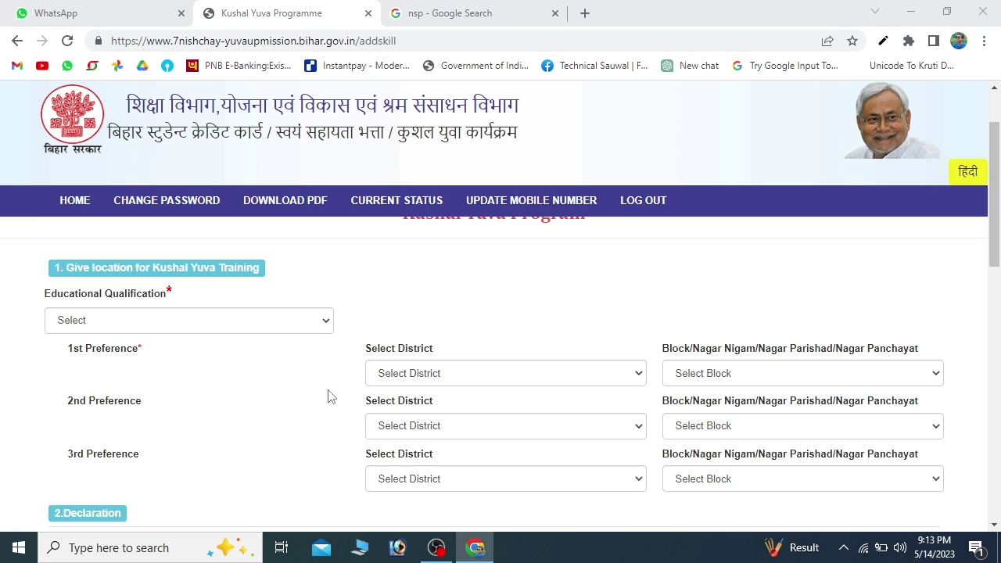
Set the Educational Qualification for the Kushal Yuva Training to Under Graduate.
scroll(461, 396, up, 1)
scroll(462, 396, down, 2)
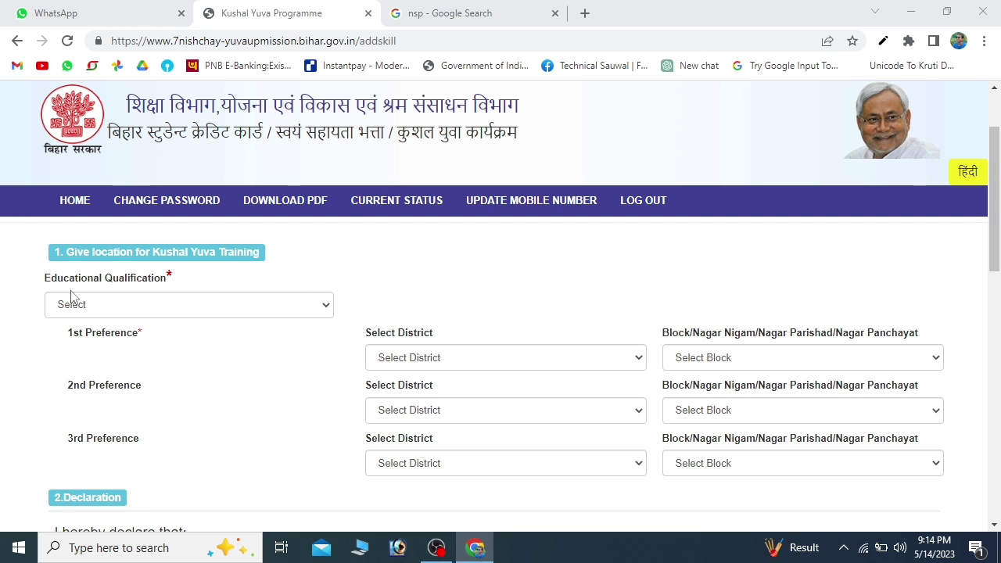
click(129, 307)
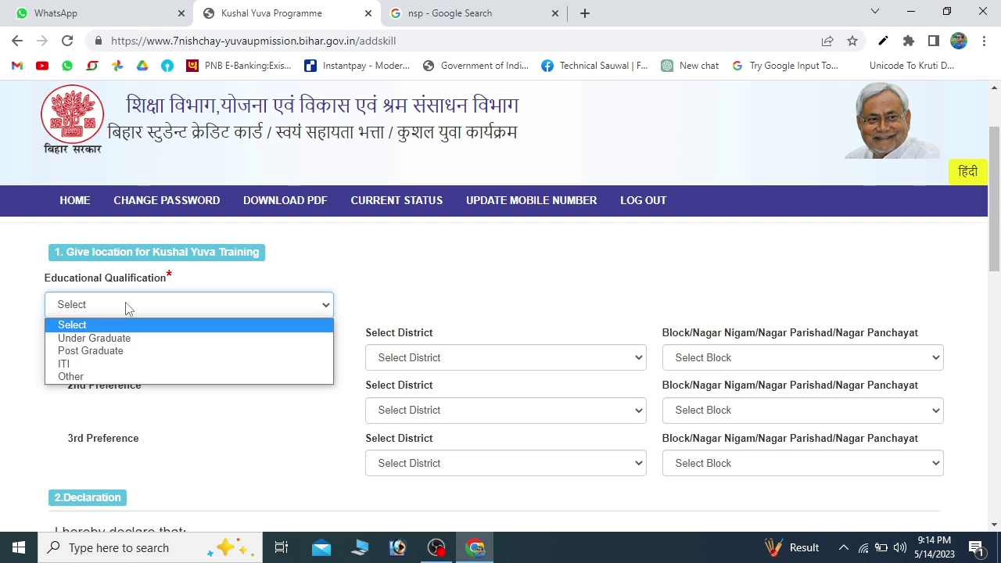
click(104, 339)
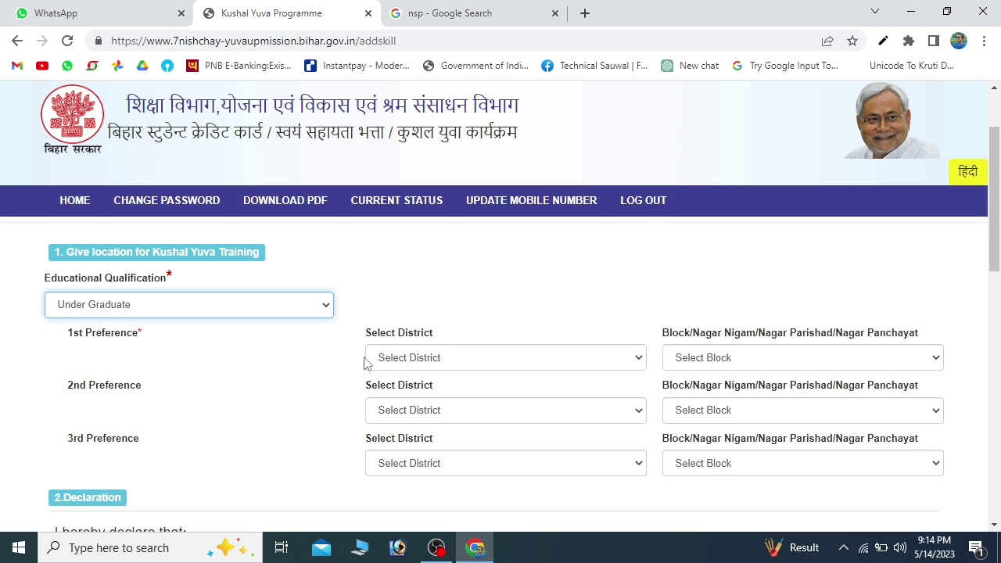
Set the 1st Preference training location to district KATIHAR and block Balrampur.
click(414, 358)
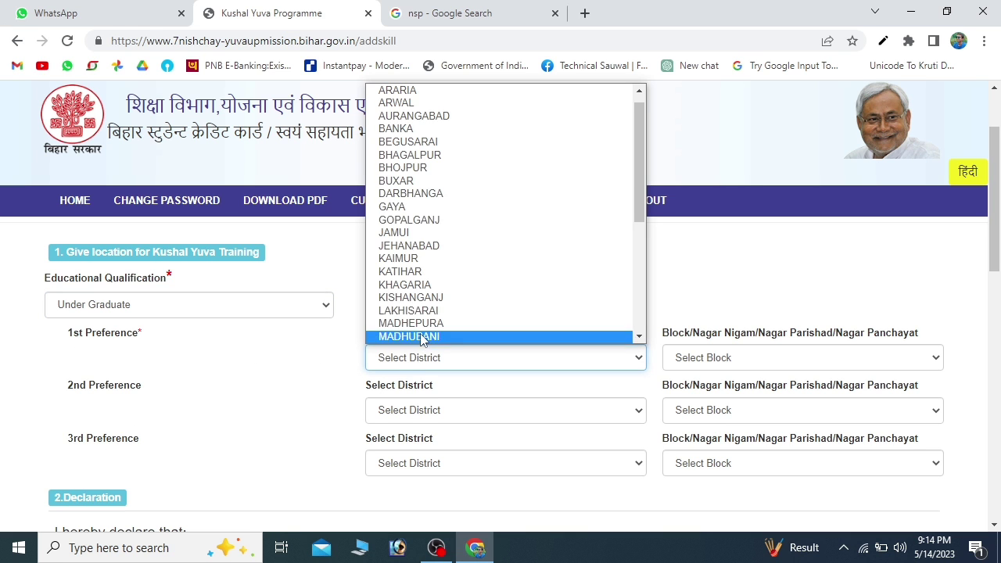
click(415, 272)
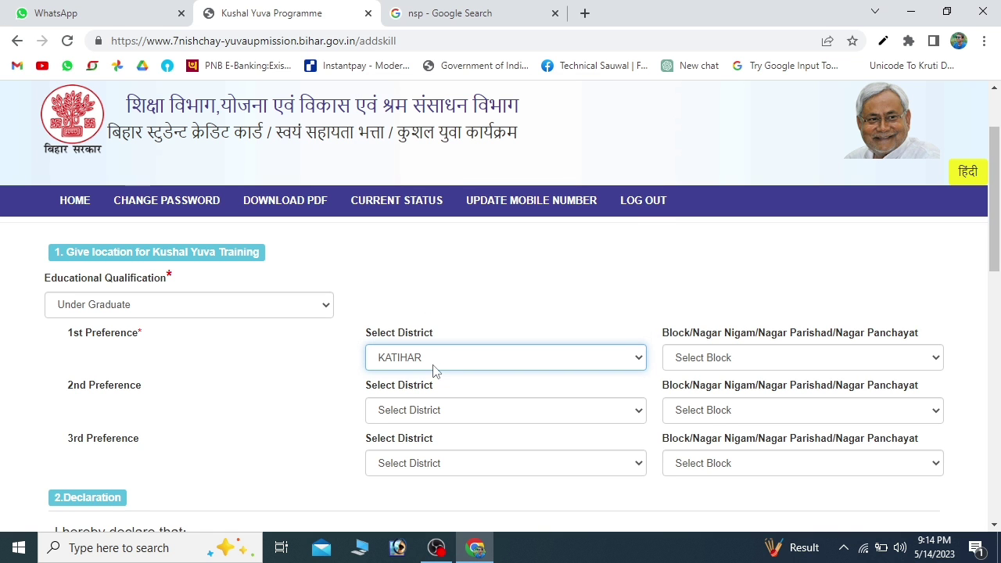
click(723, 359)
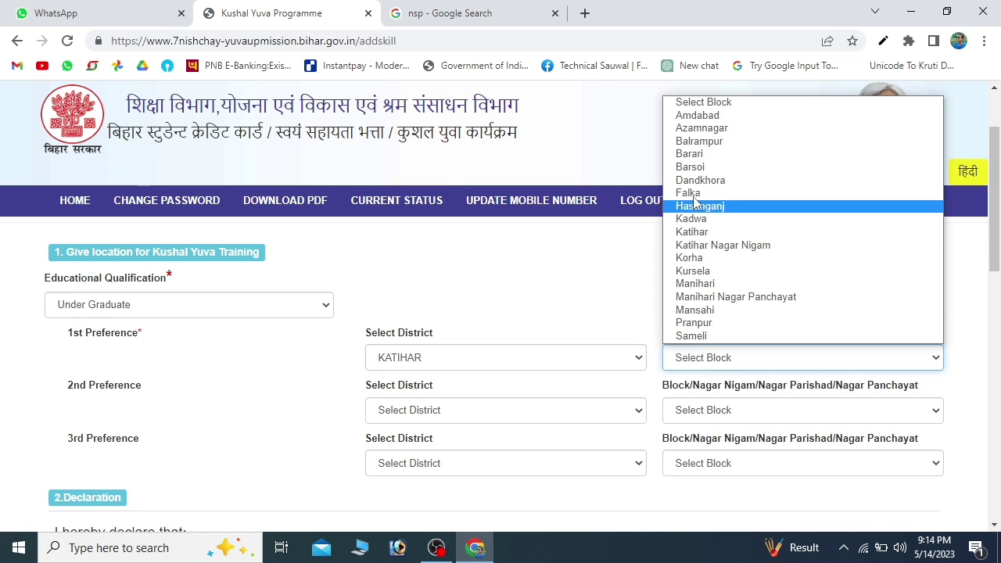
click(710, 140)
Set the 2nd Preference training location to district KATIHAR and block Barsoi.
scroll(338, 358, down, 1)
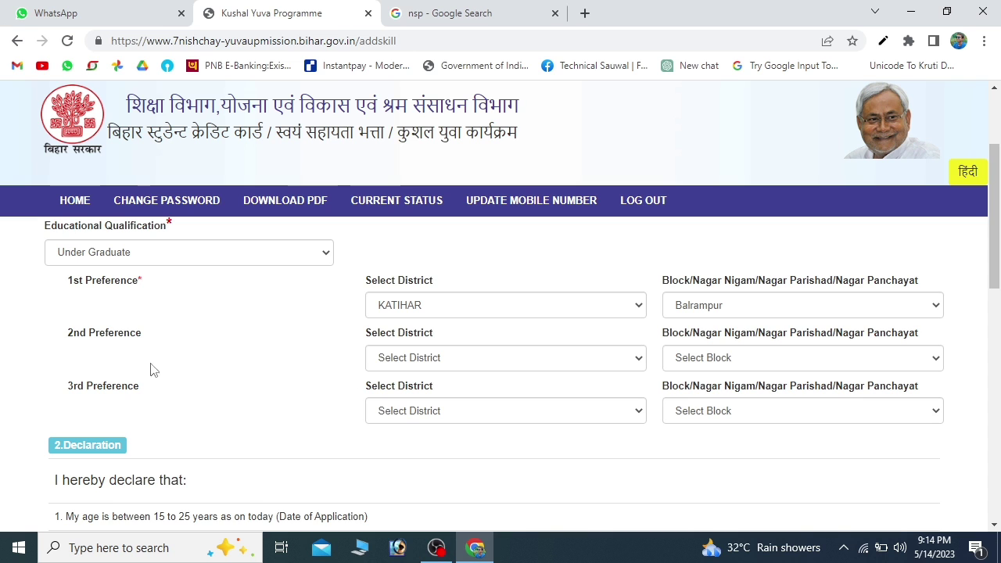
click(401, 360)
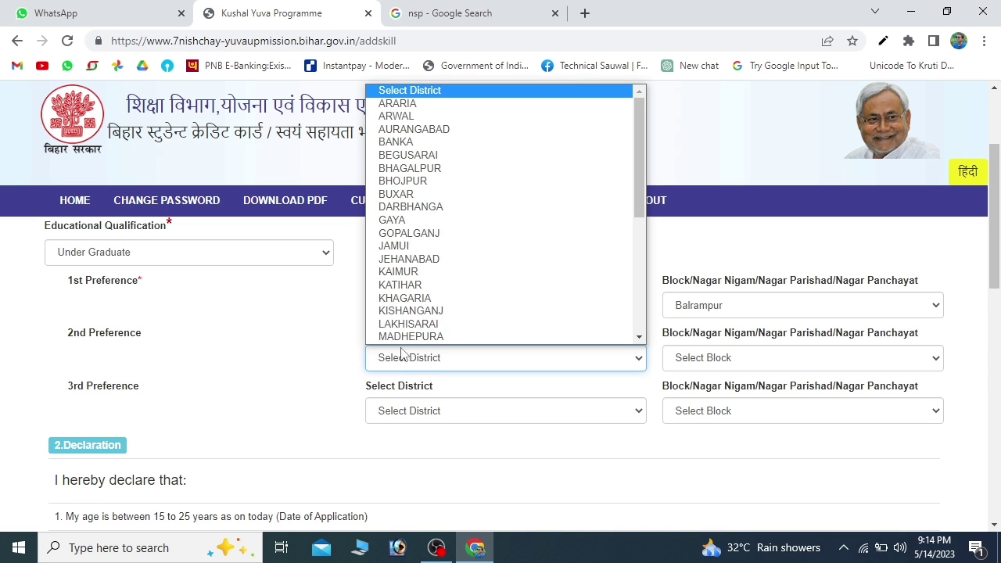
click(414, 286)
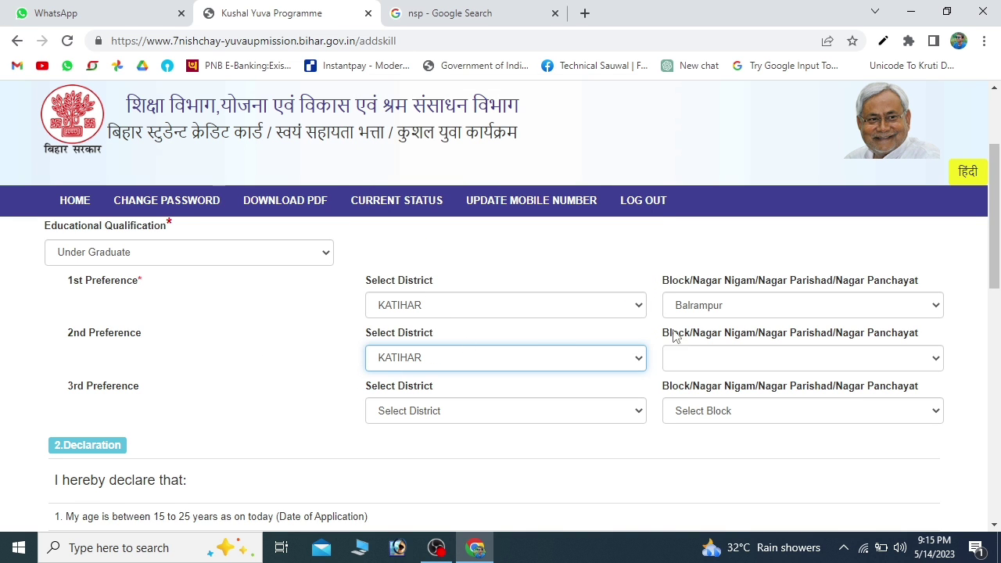
click(695, 360)
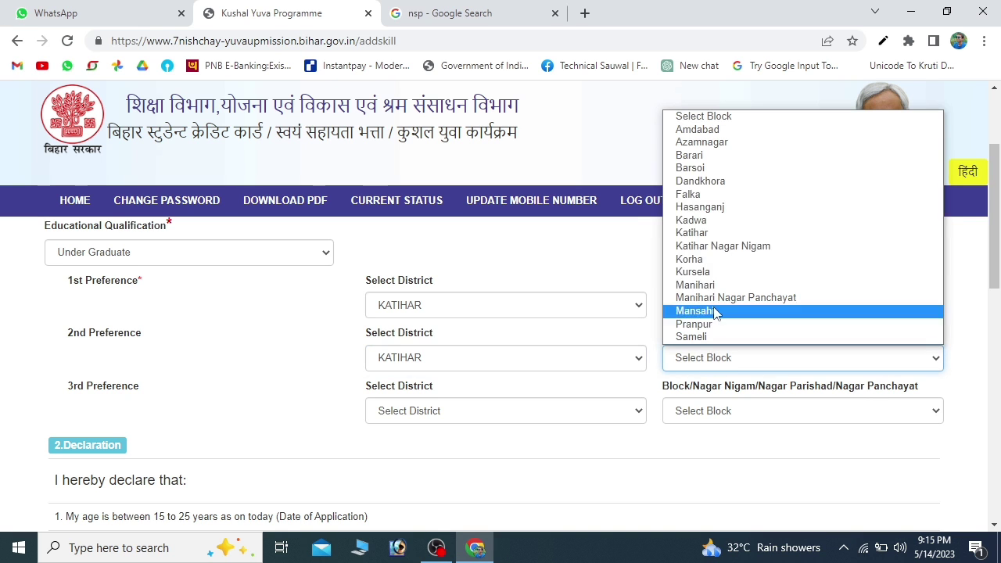
click(700, 168)
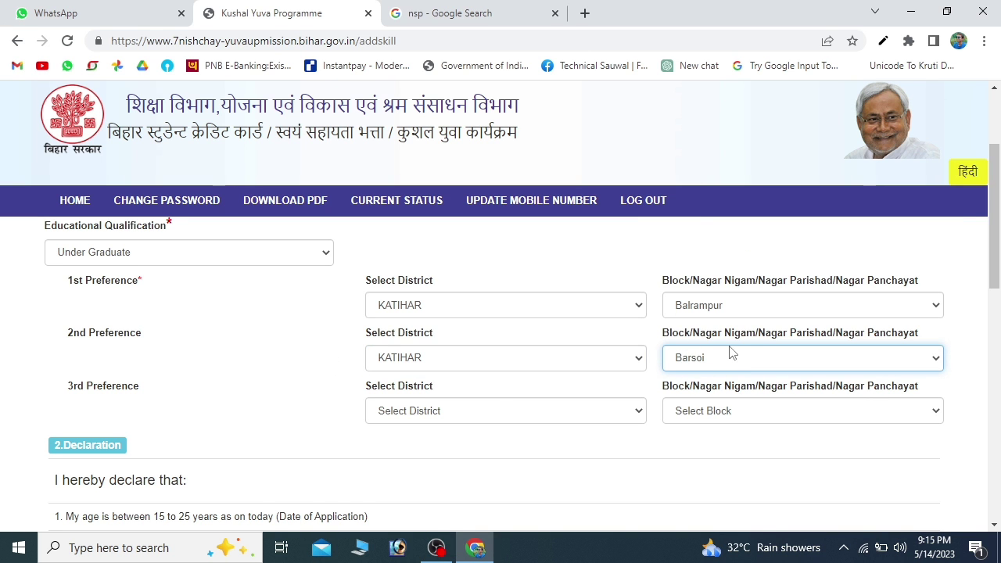
click(280, 342)
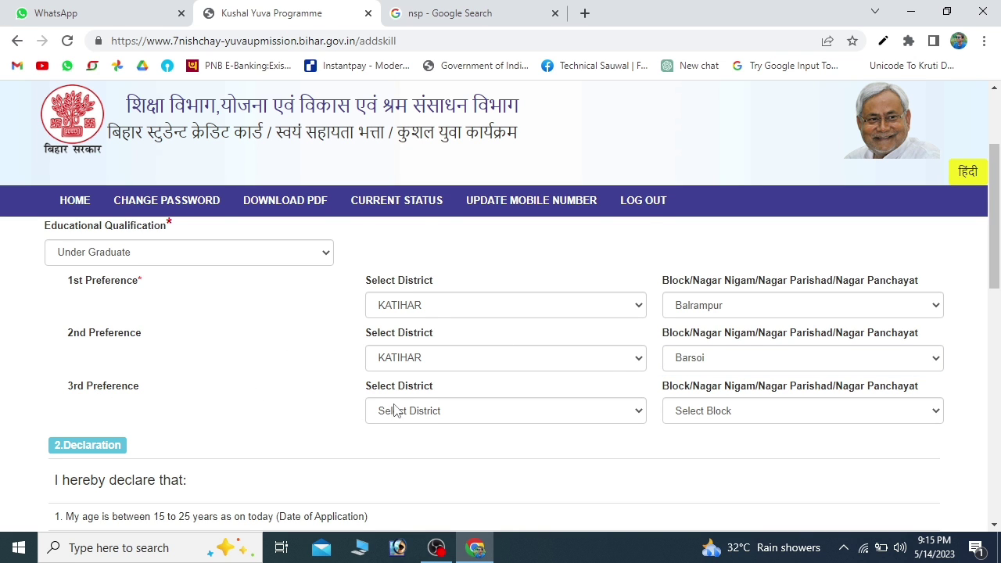
Set the 3rd Preference training location to district KATIHAR and block Katihar.
click(416, 415)
click(417, 344)
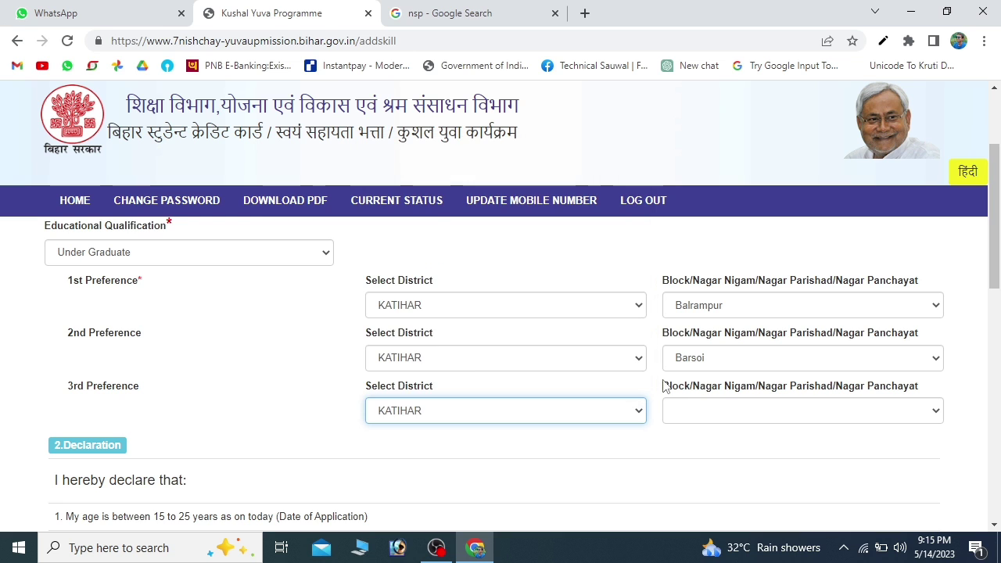
click(706, 411)
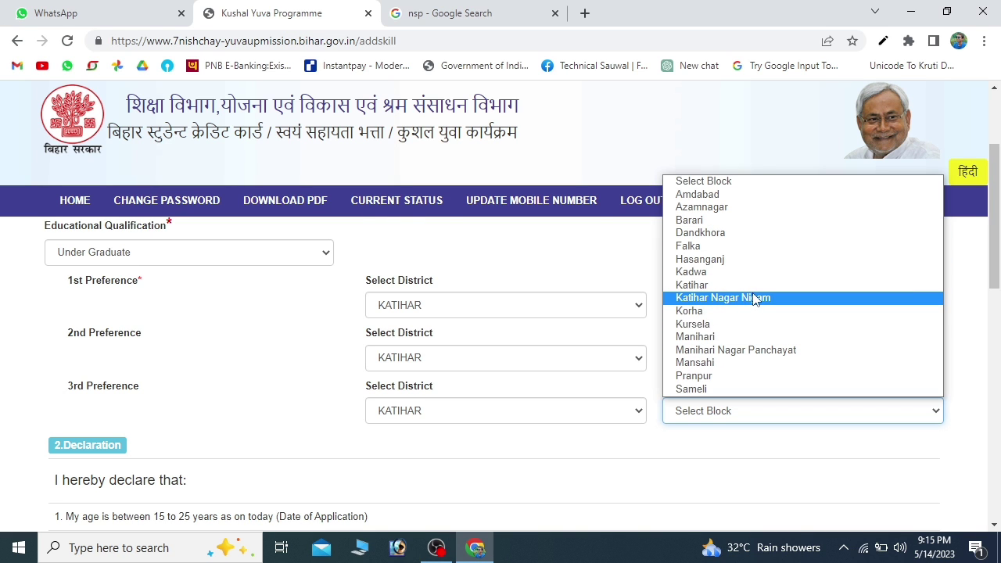
click(703, 285)
Read through the declaration statements and agree to the final declaration that all provided information is correct.
scroll(342, 329, down, 1)
scroll(394, 350, down, 4)
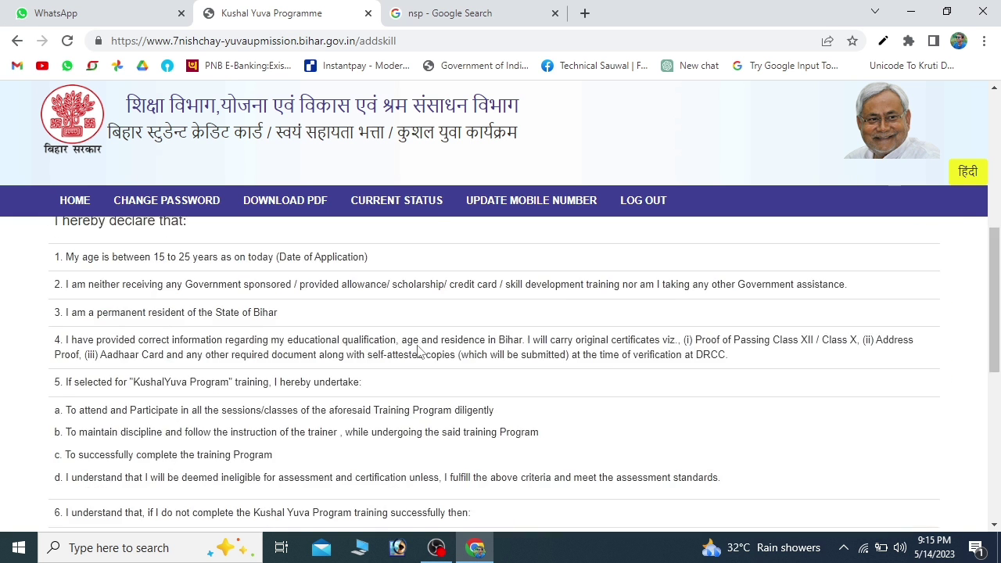
scroll(72, 322, up, 3)
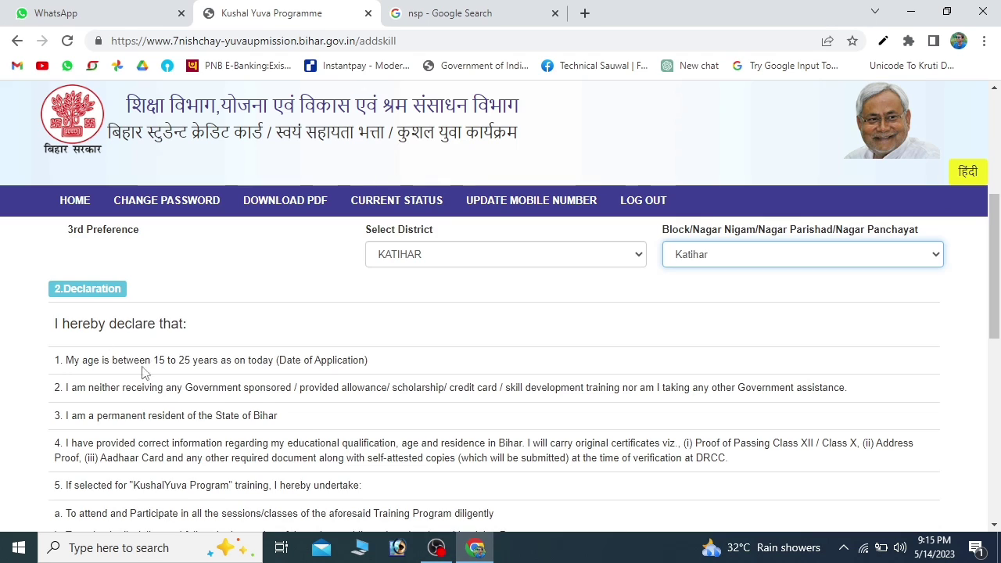
scroll(219, 367, down, 3)
scroll(214, 375, down, 3)
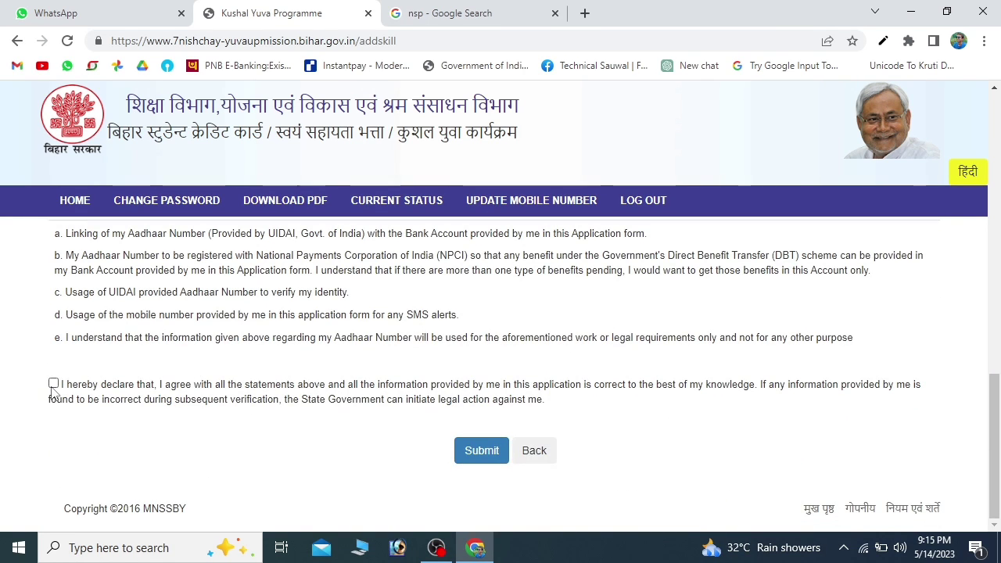
click(53, 383)
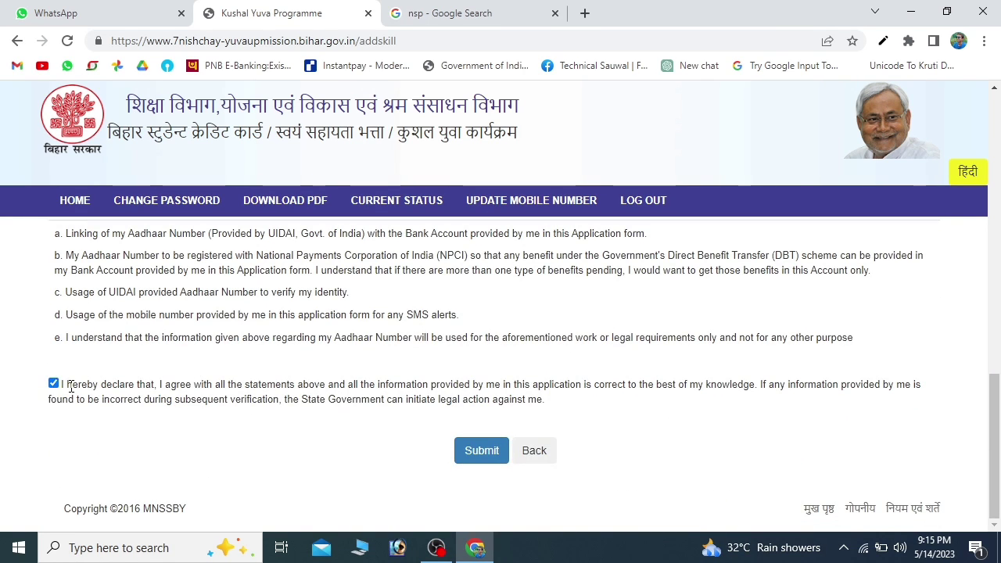
Submit the Kushal Yuva application with confirmation and generate the email acknowledgement for the registration.
click(475, 451)
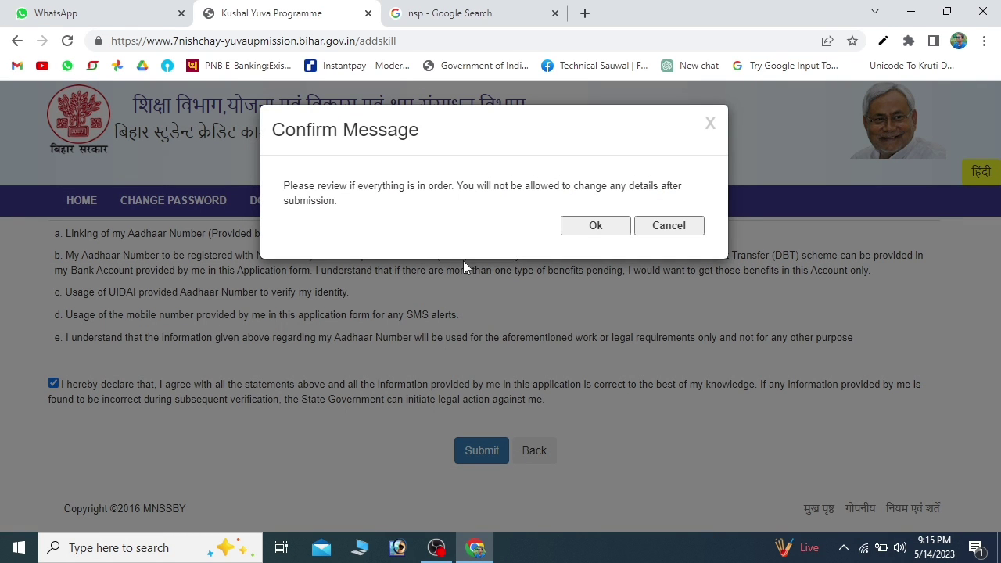
click(583, 229)
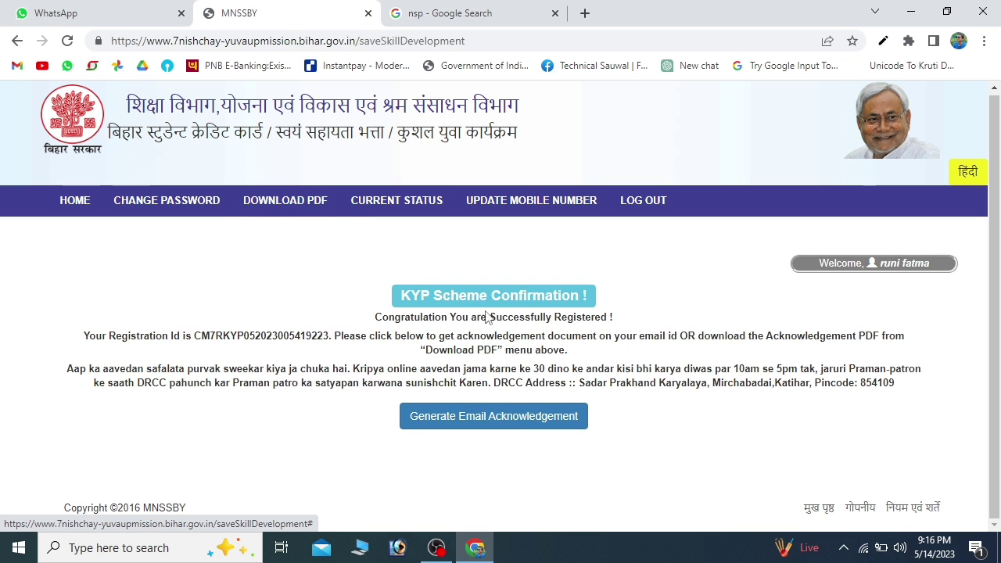
click(512, 422)
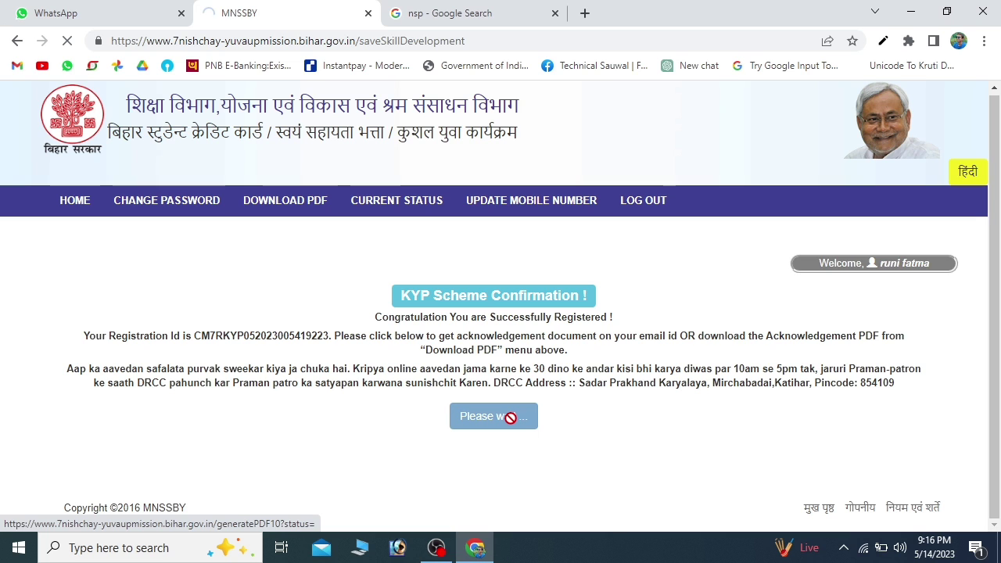